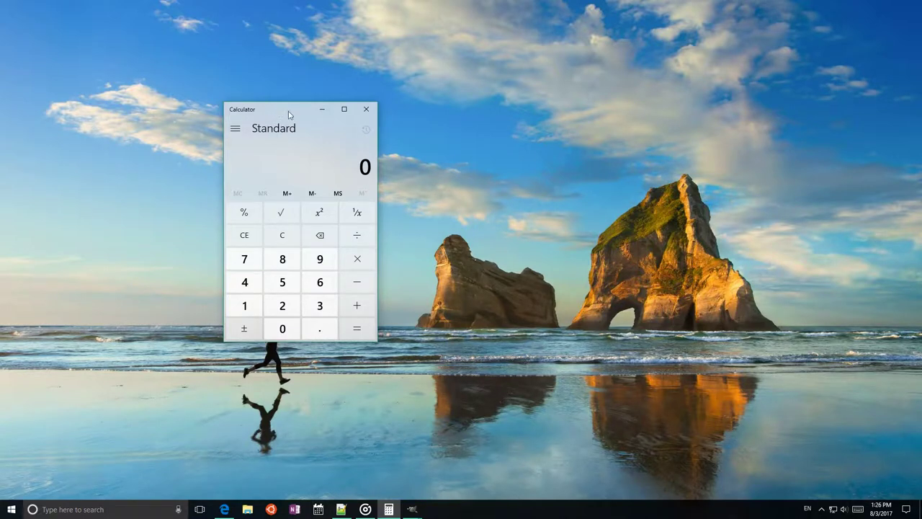
# Move Calculator over the rock arch and back, then open Groove Music and drag it aside.
pyautogui.moveTo(288, 113); pyautogui.dragTo(673, 222)
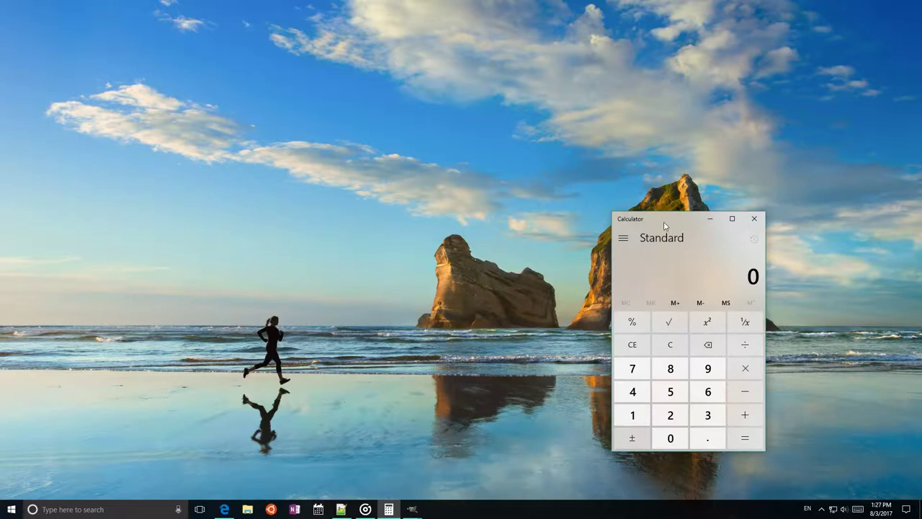
pyautogui.moveTo(665, 226); pyautogui.dragTo(299, 115)
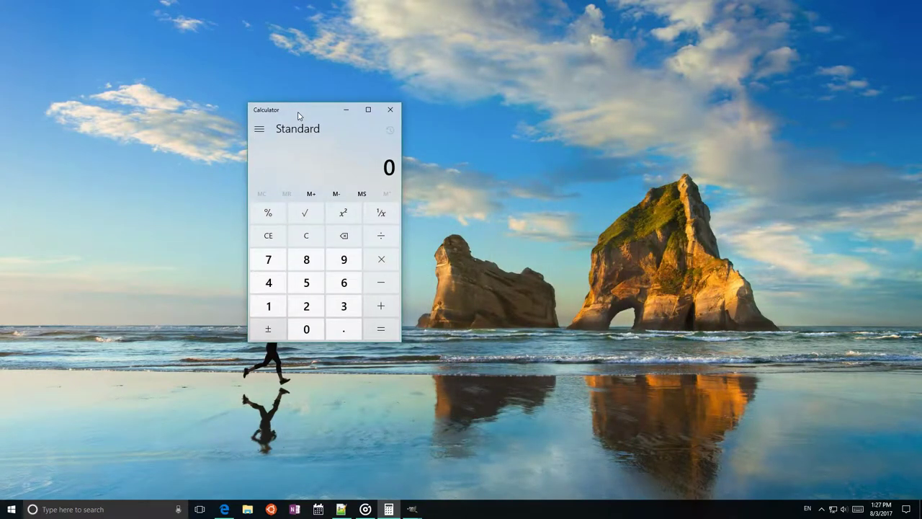
pyautogui.click(373, 511)
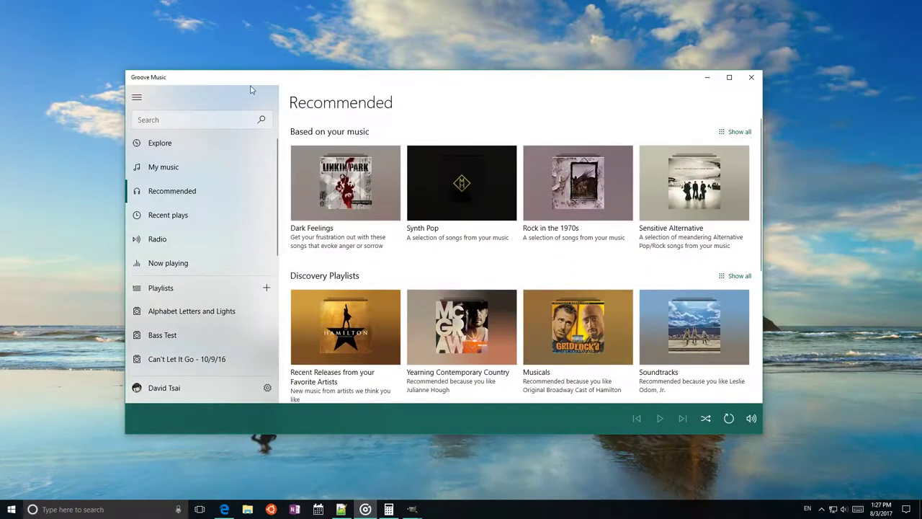
pyautogui.moveTo(221, 83); pyautogui.dragTo(690, 133)
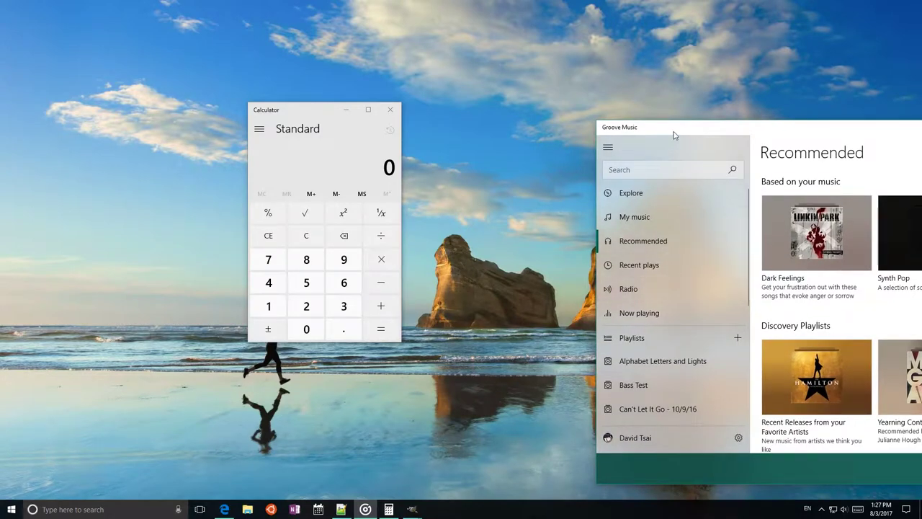
pyautogui.moveTo(674, 136); pyautogui.dragTo(168, 73)
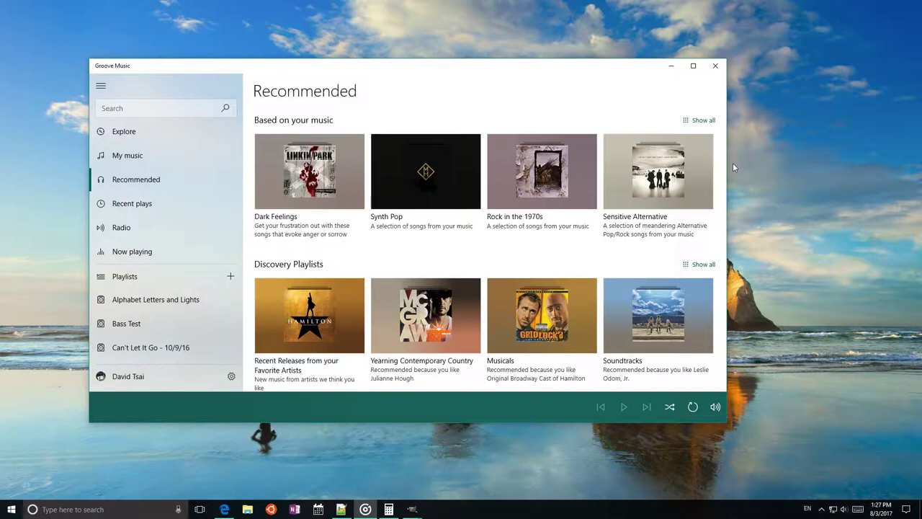
# Clear the desktop with Win+D and bring the GIMP windows back.
pyautogui.press('super+d')
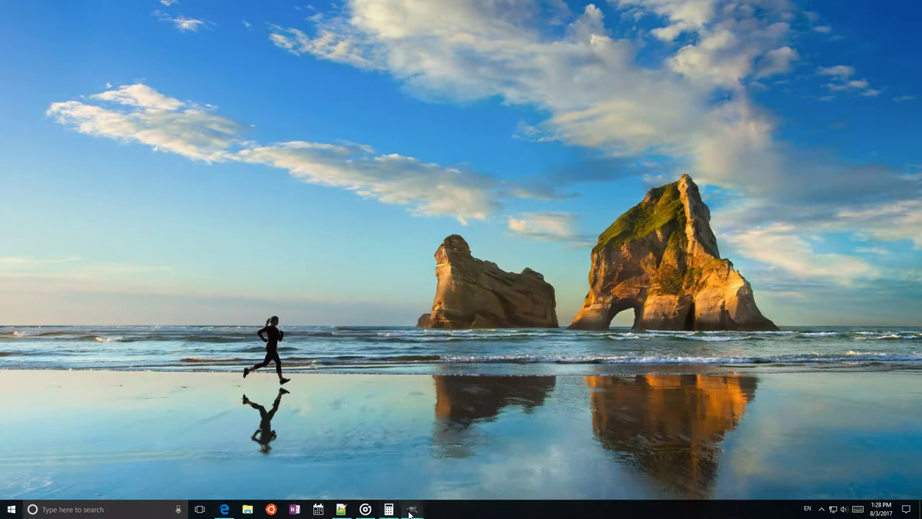
pyautogui.moveTo(411, 513)
pyautogui.click(434, 478)
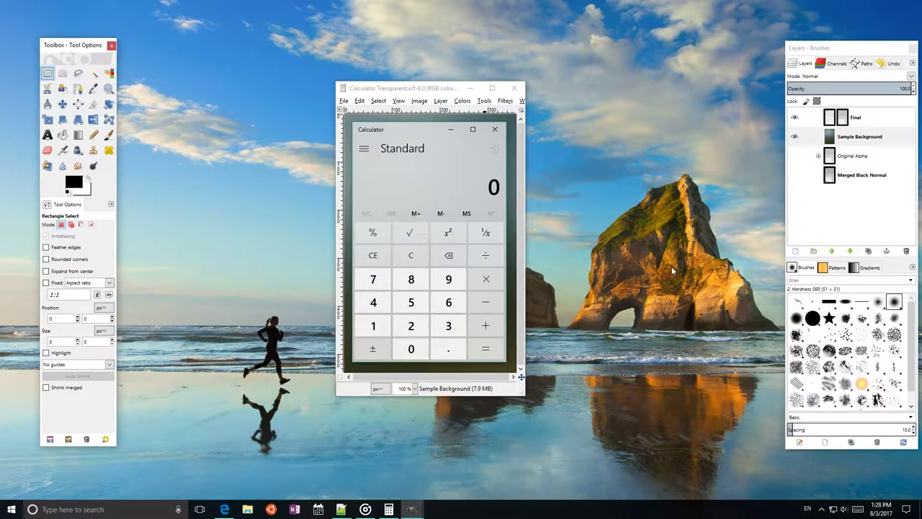
# Toggle the Sample Background layer's visibility, leaving it hidden.
pyautogui.click(792, 137)
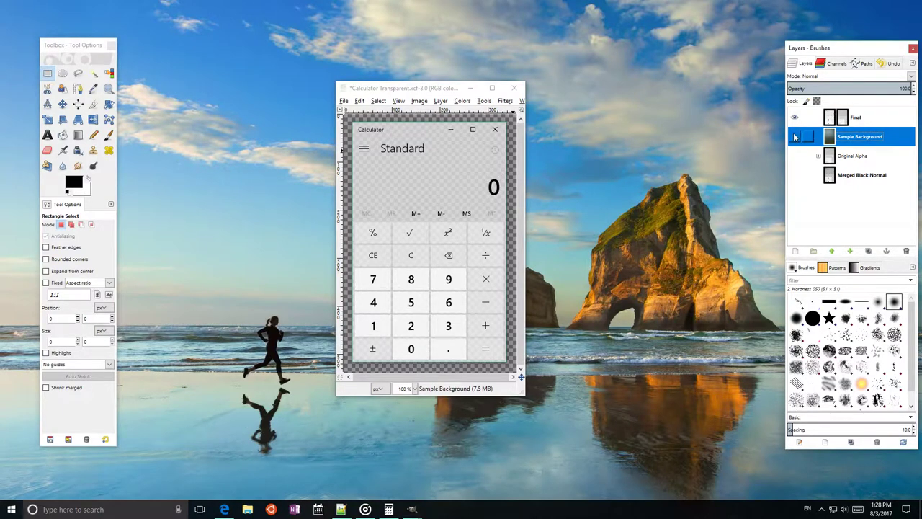
pyautogui.click(795, 136)
pyautogui.click(795, 136)
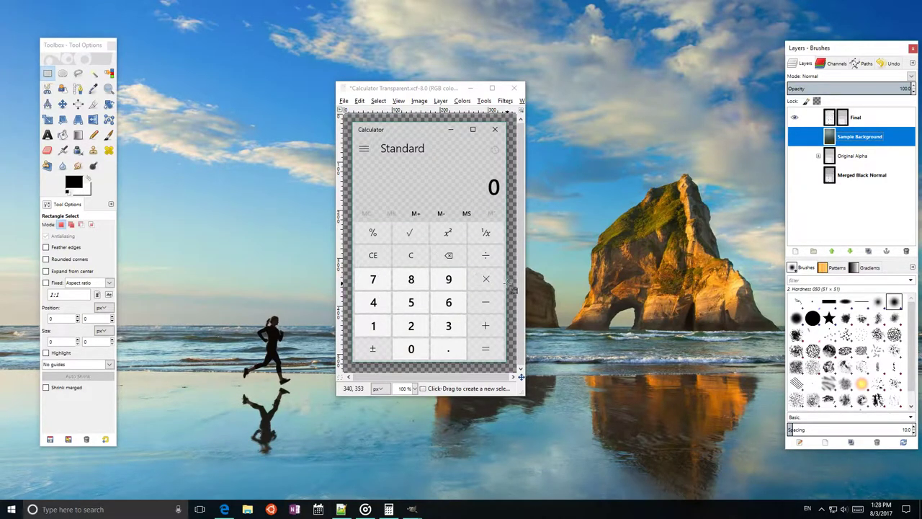
# Minimize GIMP and view the Shotty overview page in Edge, scrolling down and back up.
pyautogui.click(471, 87)
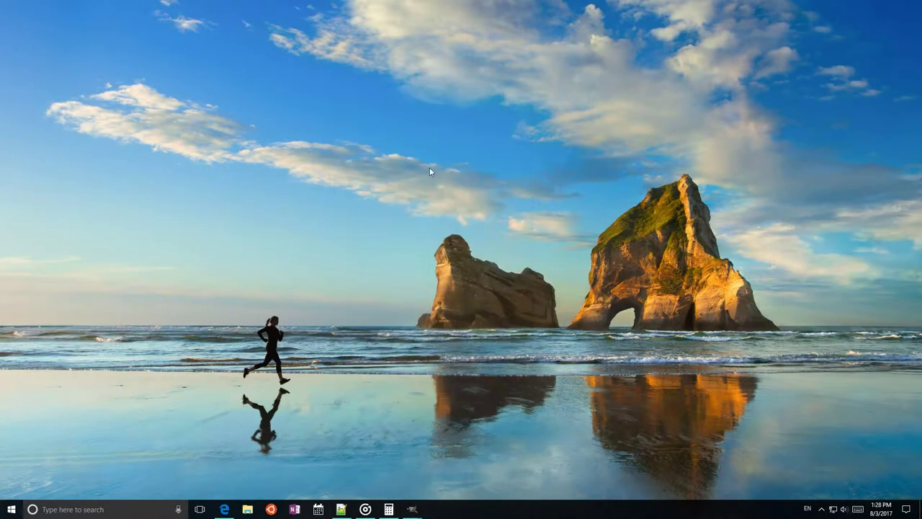
pyautogui.click(224, 508)
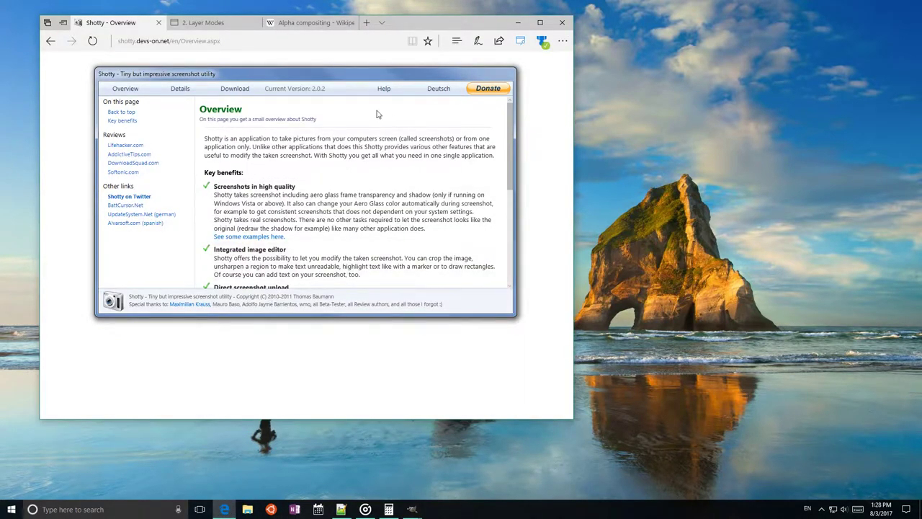
pyautogui.scroll(-5, 376, 116)
pyautogui.scroll(5, 376, 116)
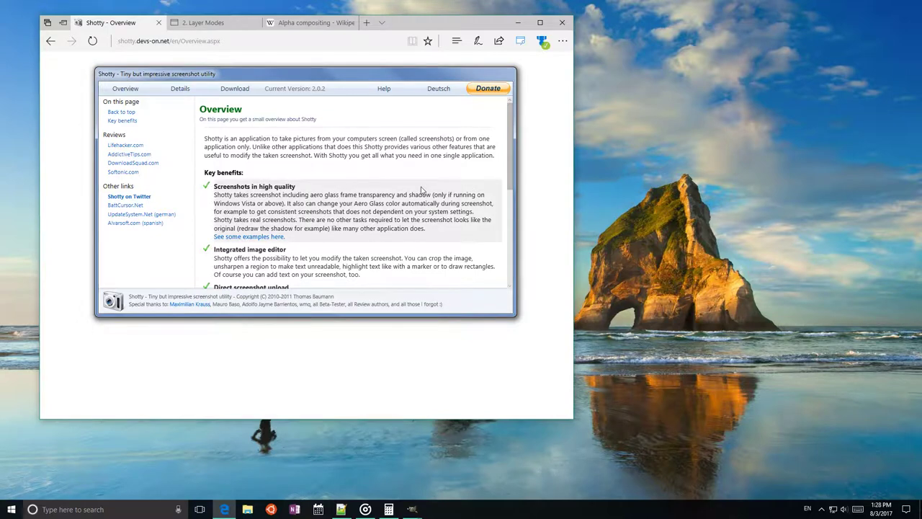
# Minimize Edge, restore GIMP with the calculator image focused, then minimize GIMP again.
pyautogui.click(518, 23)
pyautogui.moveTo(411, 509)
pyautogui.click(443, 487)
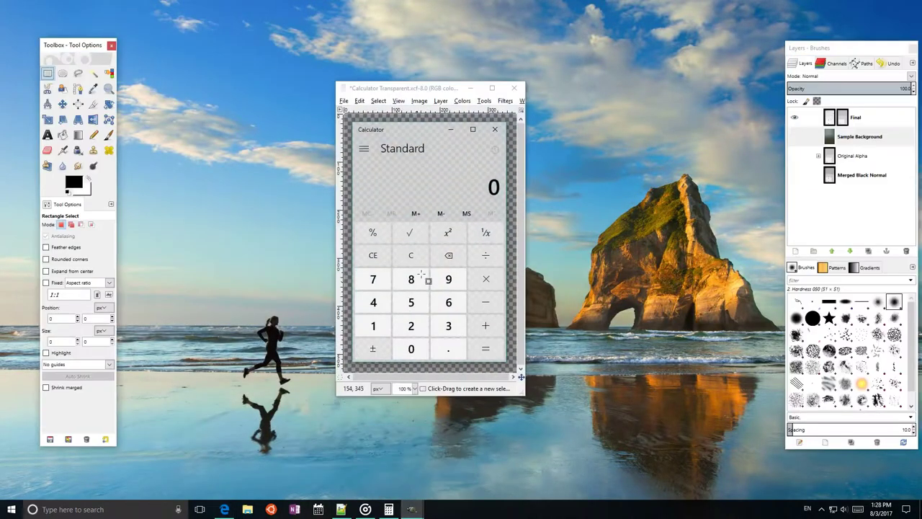
pyautogui.click(394, 91)
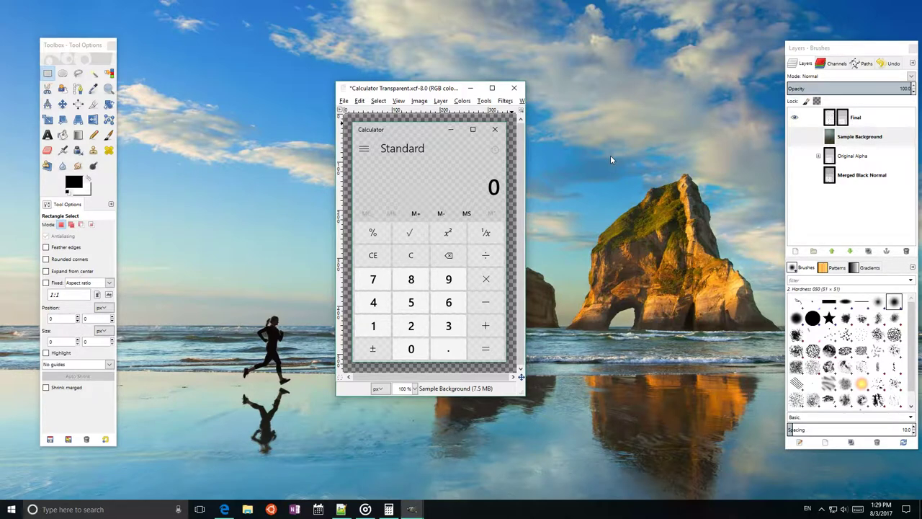
pyautogui.click(470, 88)
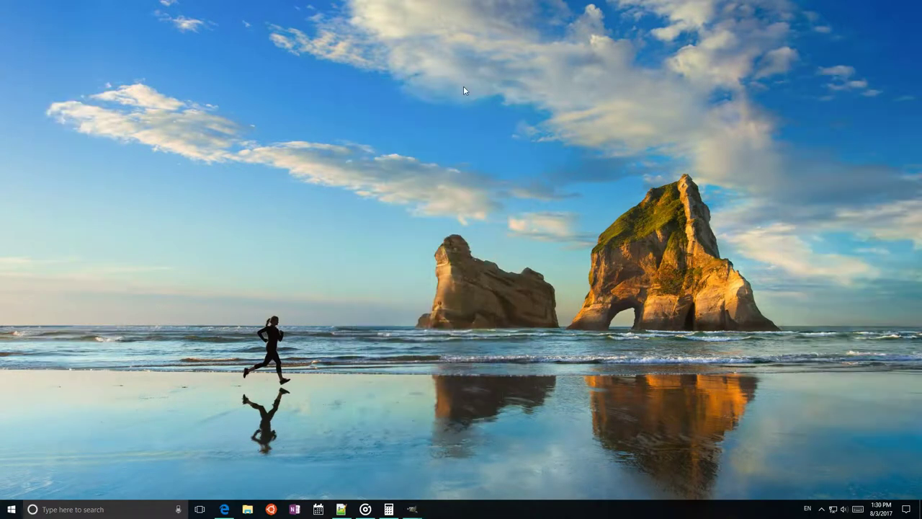
# Show Edge's Alpha compositing article, briefly bringing up Calculator and minimizing it.
pyautogui.click(221, 508)
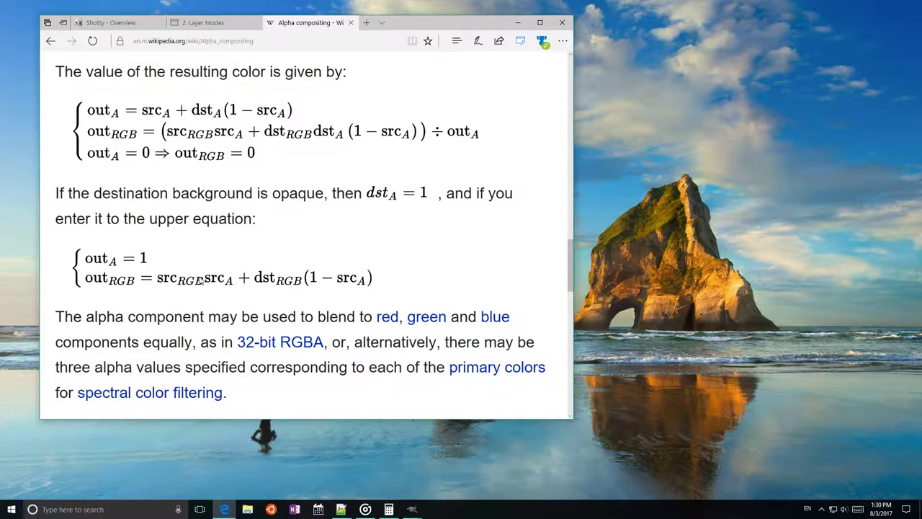
pyautogui.click(389, 509)
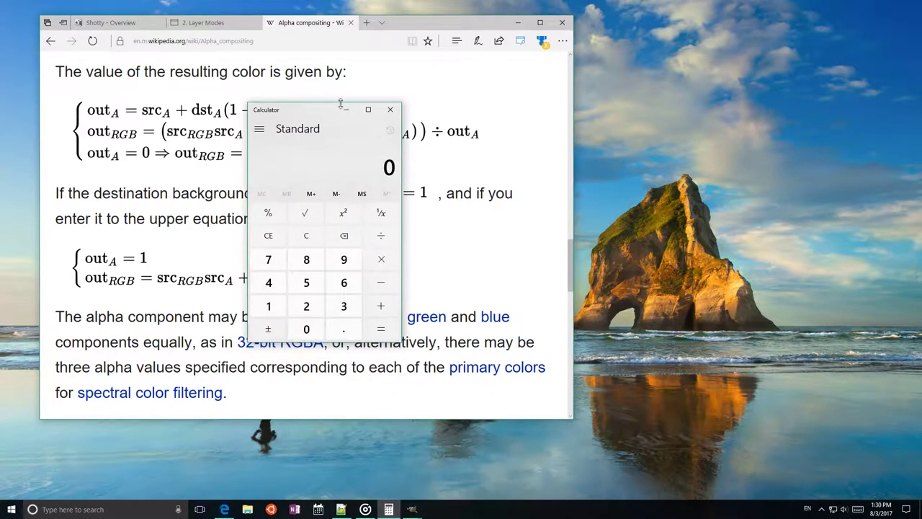
pyautogui.click(348, 110)
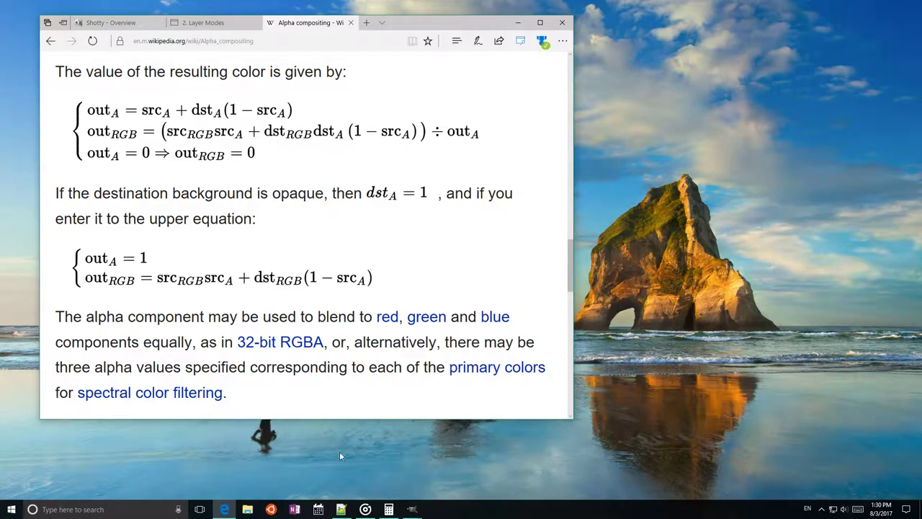
# Review original_rgba.py in Notepad++, then minimize it and clear the desktop with Win+D.
pyautogui.click(340, 509)
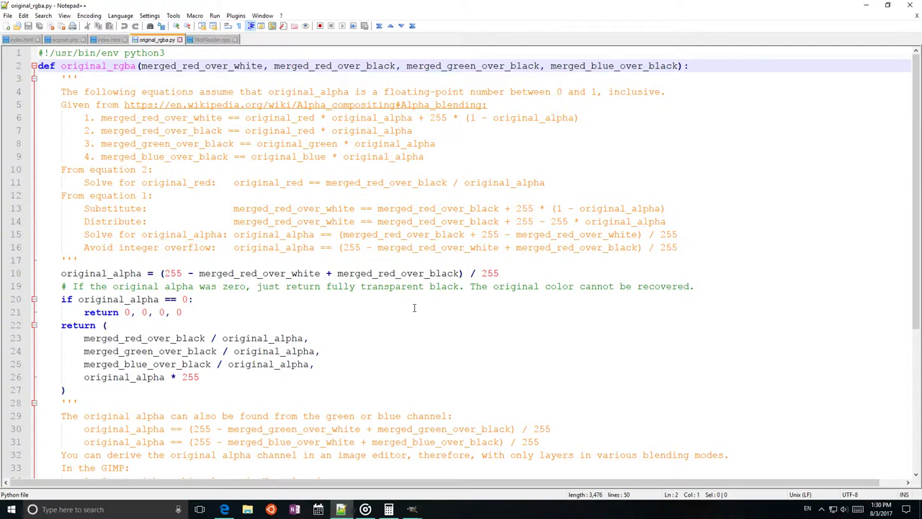
pyautogui.click(863, 5)
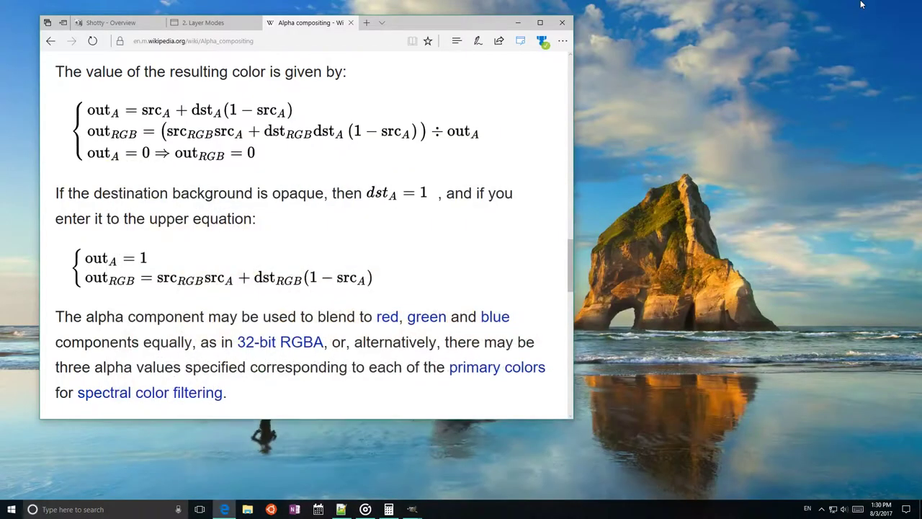
pyautogui.press('super+d')
# Bring up Calculator and the untitled GIMP image window.
pyautogui.click(388, 510)
pyautogui.moveTo(417, 509)
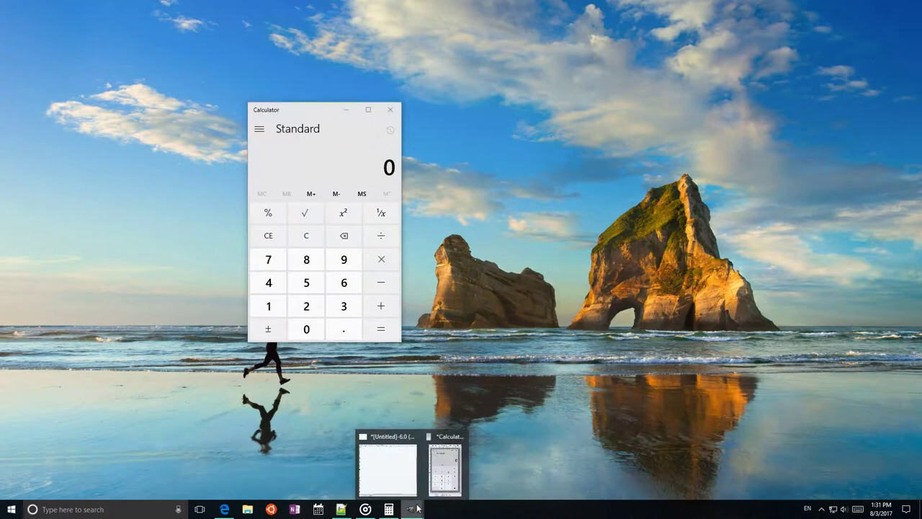
pyautogui.click(443, 476)
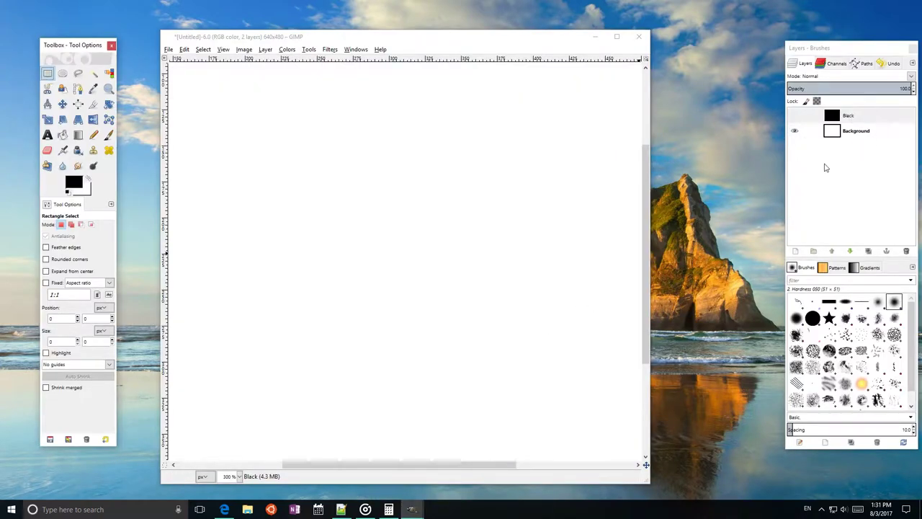
pyautogui.click(482, 40)
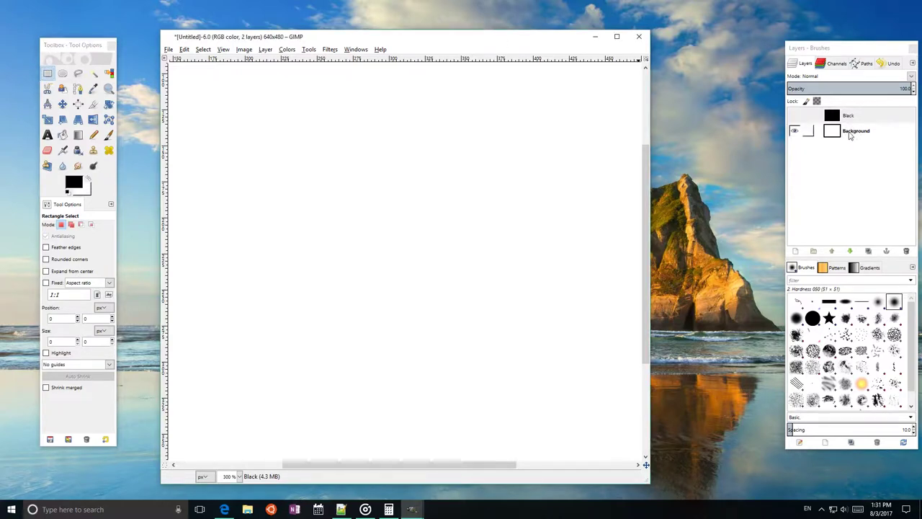
# Toggle the Black layer off for a white canvas and drag Calculator onto its middle.
pyautogui.click(796, 117)
pyautogui.click(795, 118)
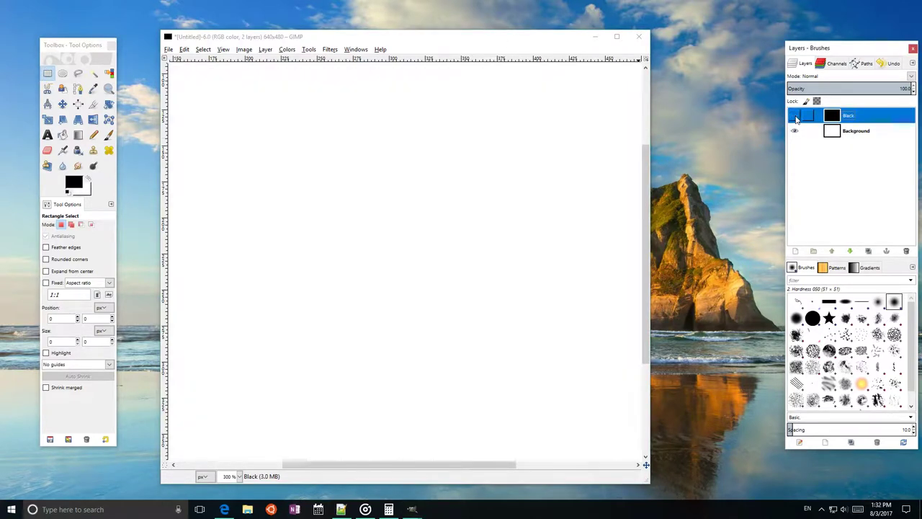
pyautogui.click(388, 509)
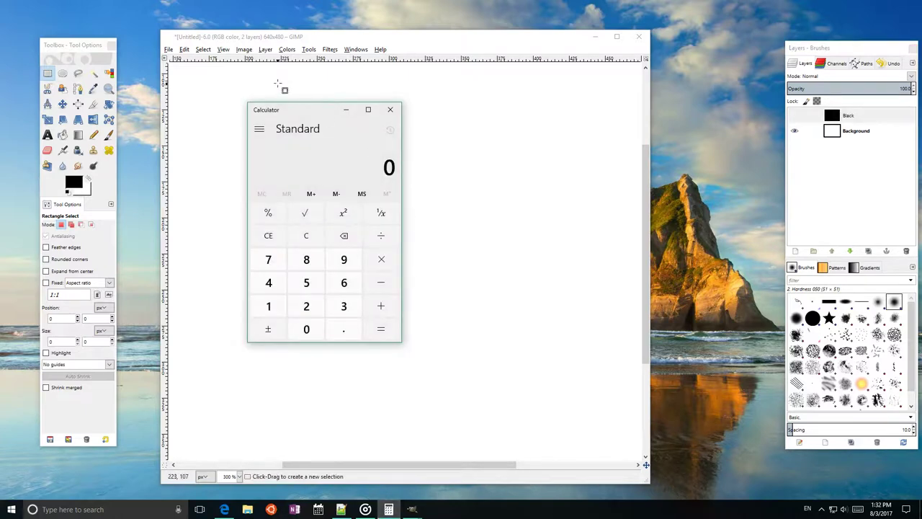
pyautogui.moveTo(287, 109); pyautogui.dragTo(332, 144)
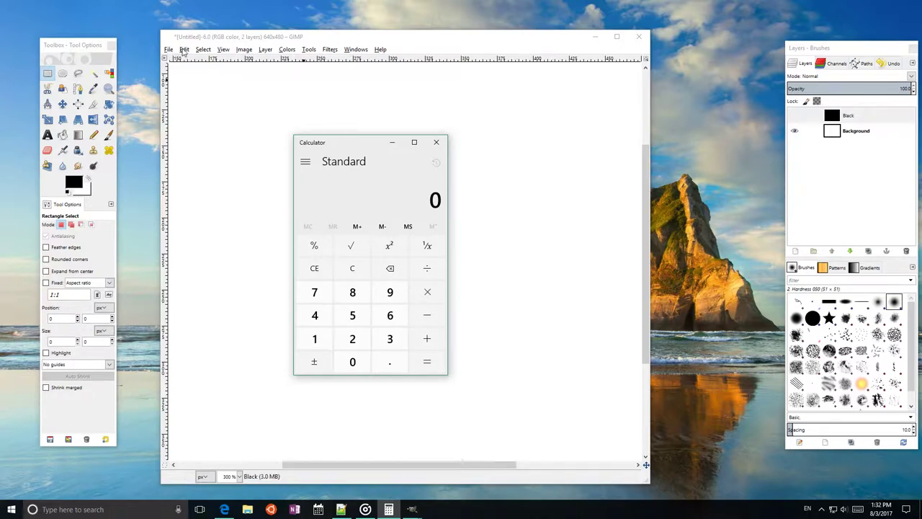
# Paste the clipboard screenshot as a new image, then show the Black layer behind Calculator.
pyautogui.click(185, 51)
pyautogui.moveTo(227, 156)
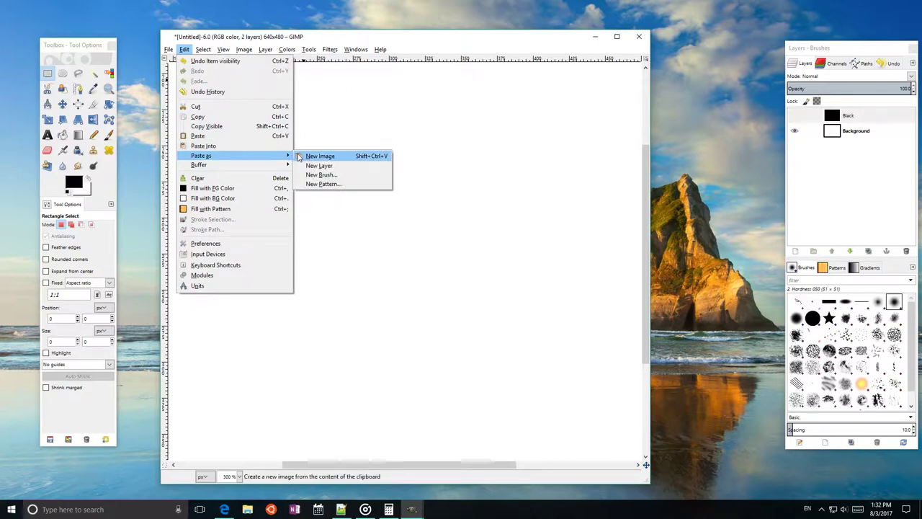
pyautogui.click(299, 156)
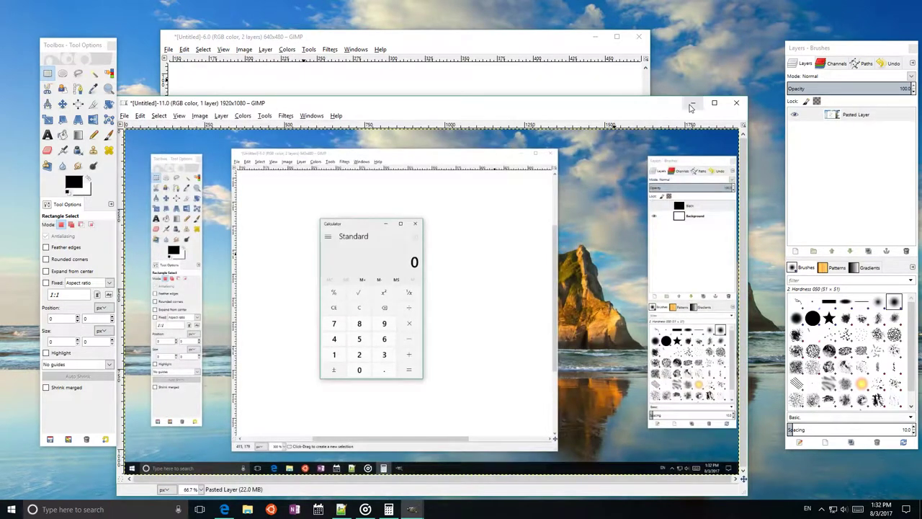
pyautogui.click(690, 105)
pyautogui.click(795, 117)
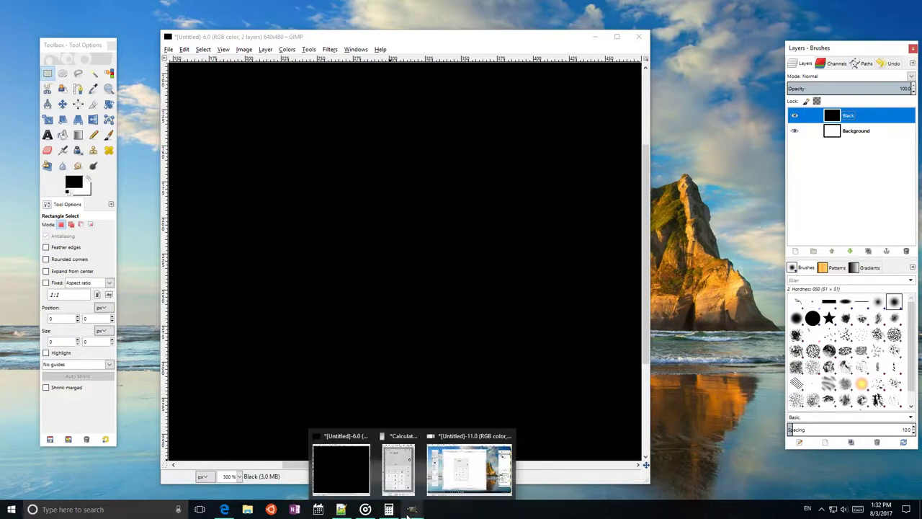
pyautogui.click(388, 508)
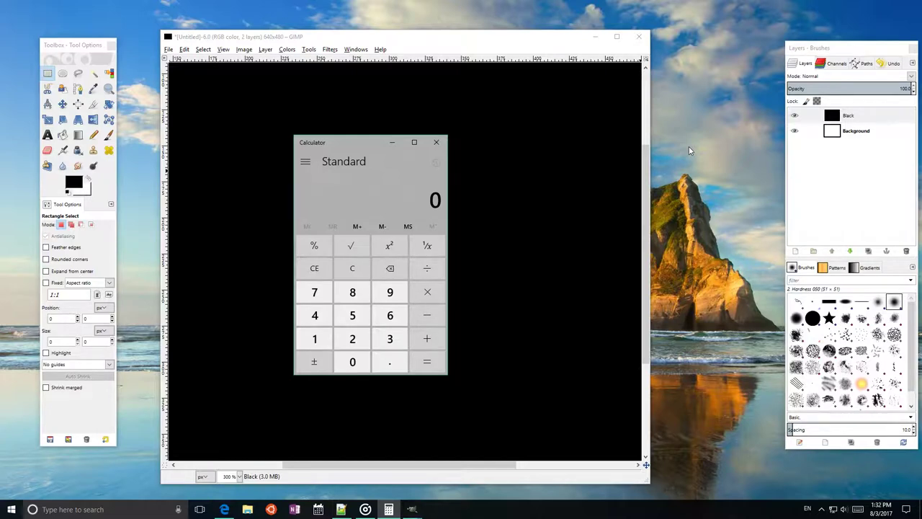
# Paste the black-background screenshot as a new layer in the 1920x1080 image.
pyautogui.click(412, 509)
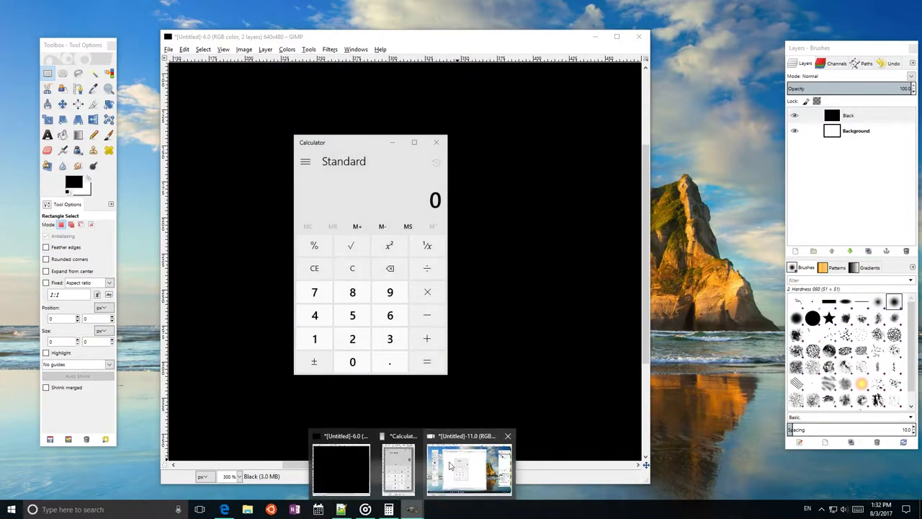
pyautogui.click(469, 470)
pyautogui.click(139, 116)
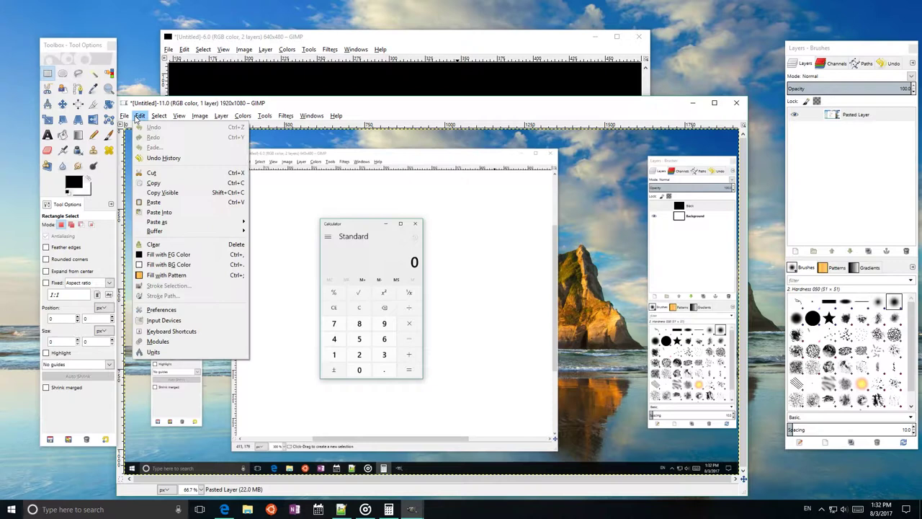
pyautogui.moveTo(166, 224)
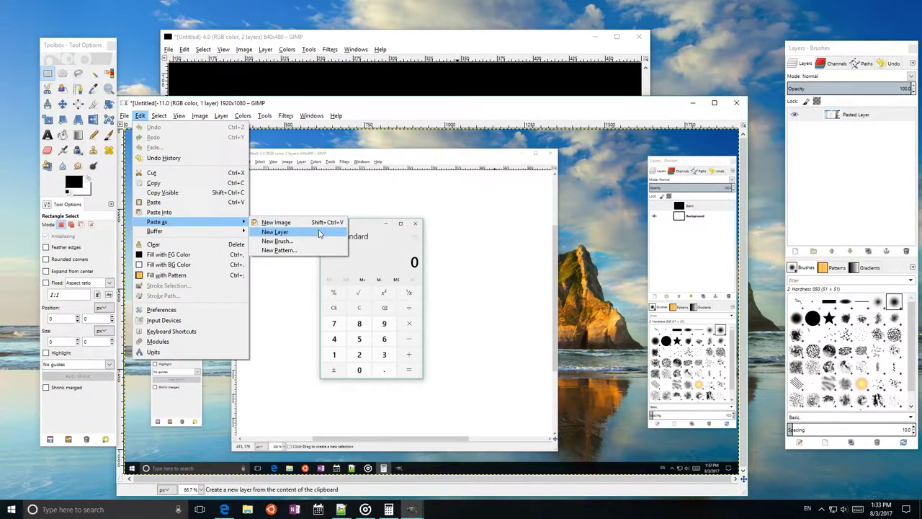
pyautogui.click(277, 232)
# Toggle the Clipboard layer's visibility repeatedly to compare the two shots' alignment.
pyautogui.click(792, 115)
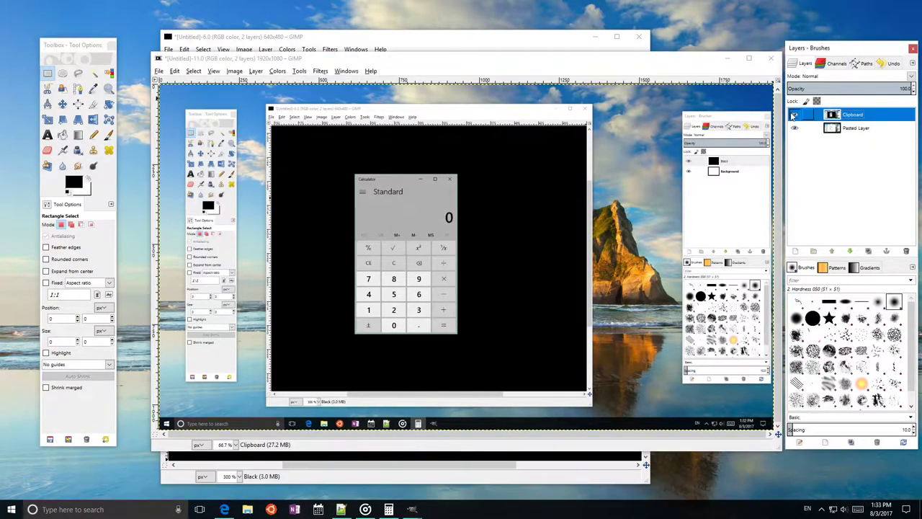
pyautogui.click(792, 115)
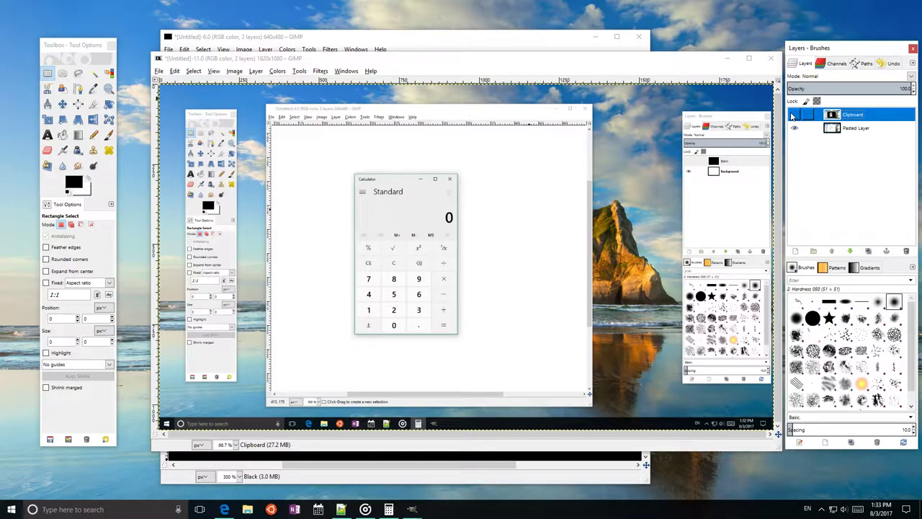
pyautogui.click(793, 115)
pyautogui.click(793, 116)
pyautogui.click(792, 115)
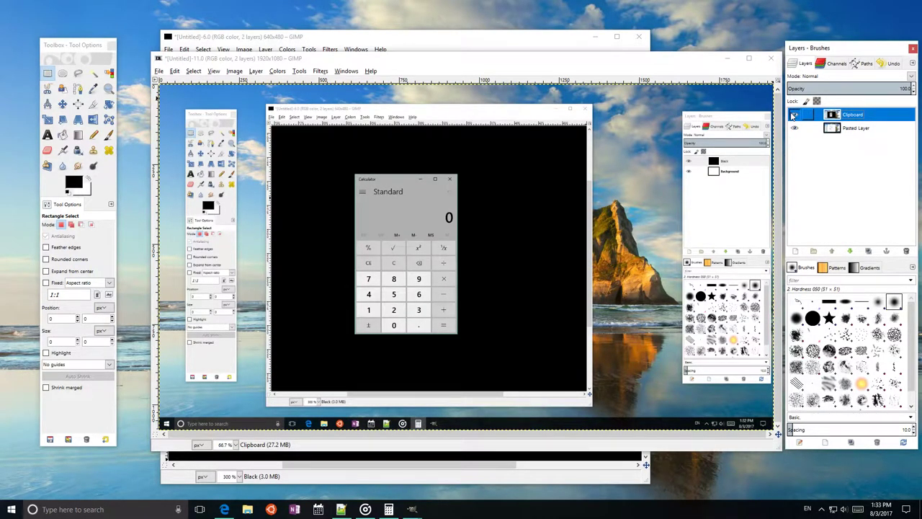
pyautogui.click(792, 115)
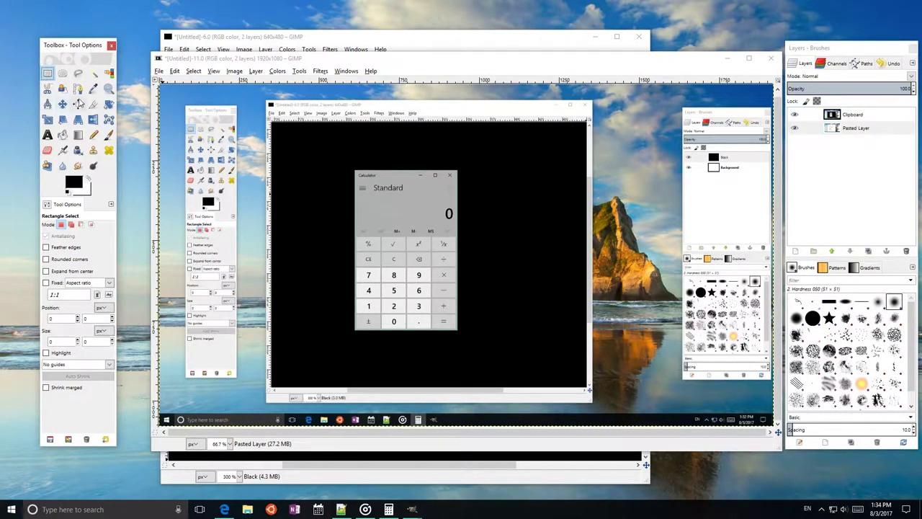
# Crop around the calculator window, then apply Image > Crop to Content for 360x539.
pyautogui.click(93, 104)
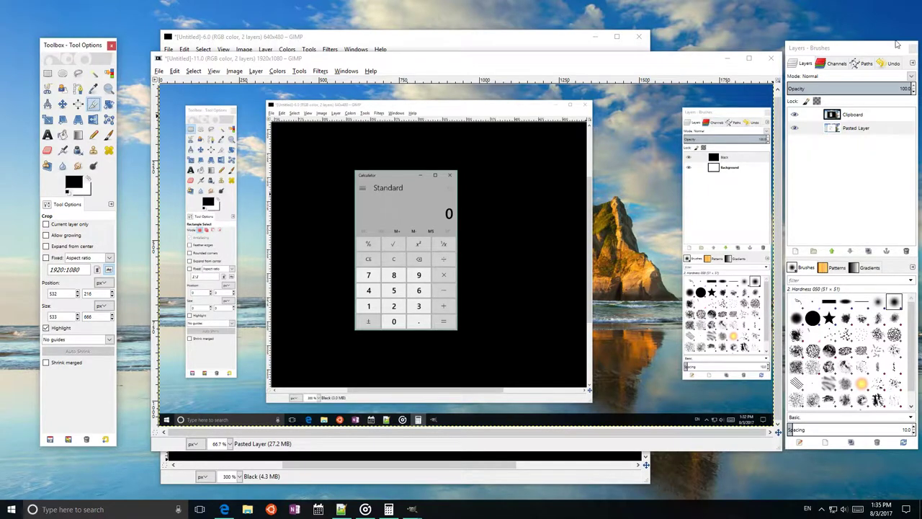
pyautogui.click(795, 116)
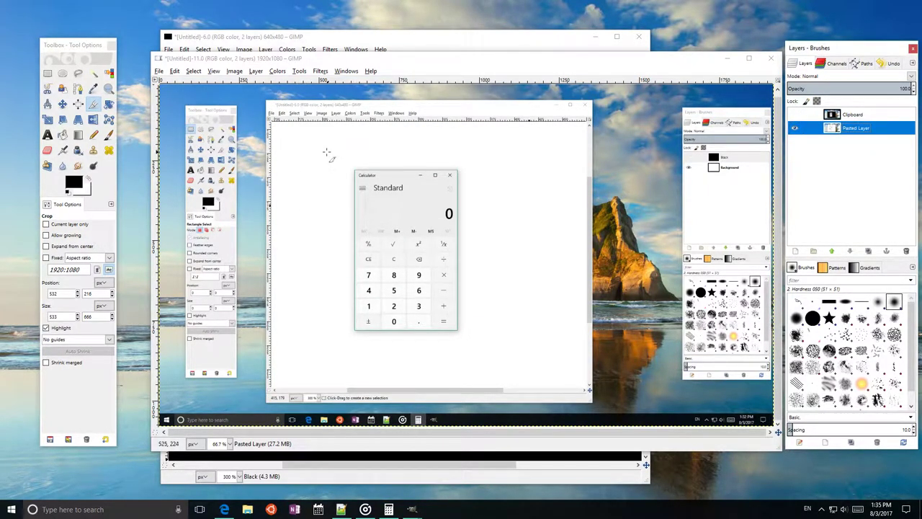
pyautogui.moveTo(326, 152); pyautogui.dragTo(482, 358)
pyautogui.click(404, 250)
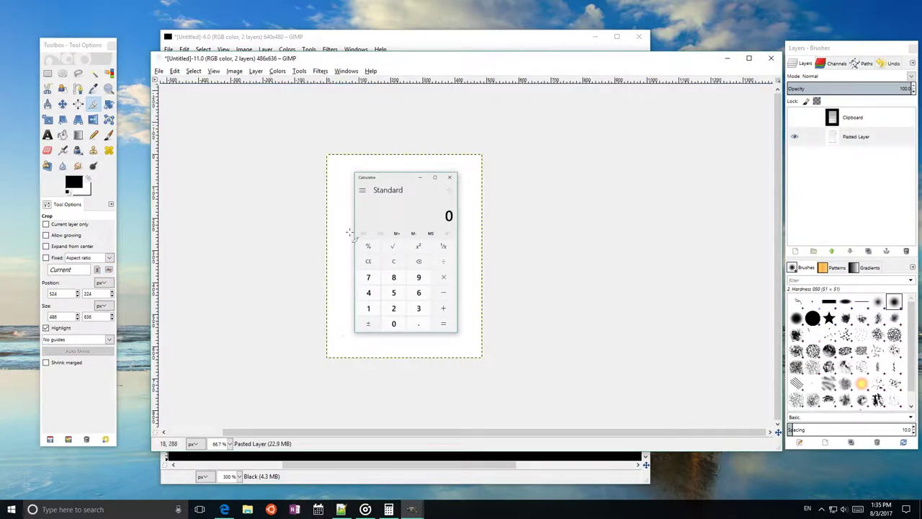
pyautogui.click(234, 71)
pyautogui.click(246, 181)
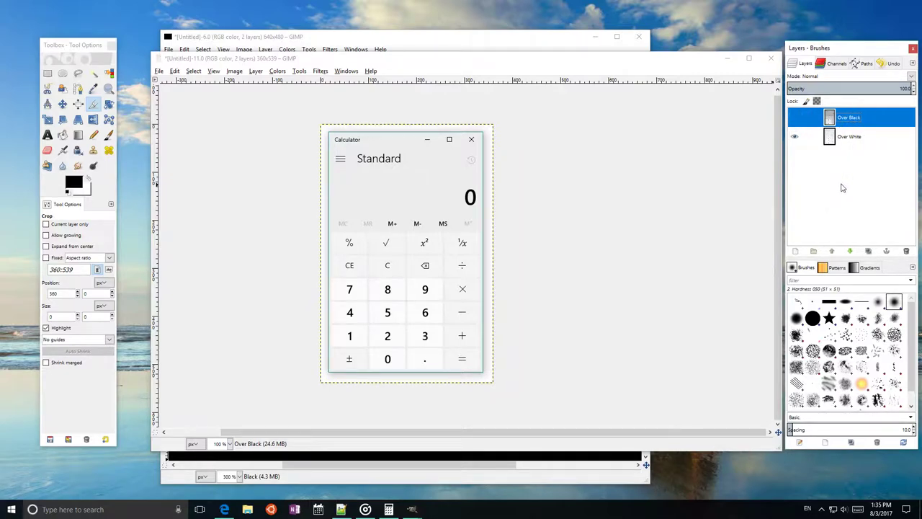
# Create a white-filled layer named White and move it below Over White and Over Black.
pyautogui.click(796, 251)
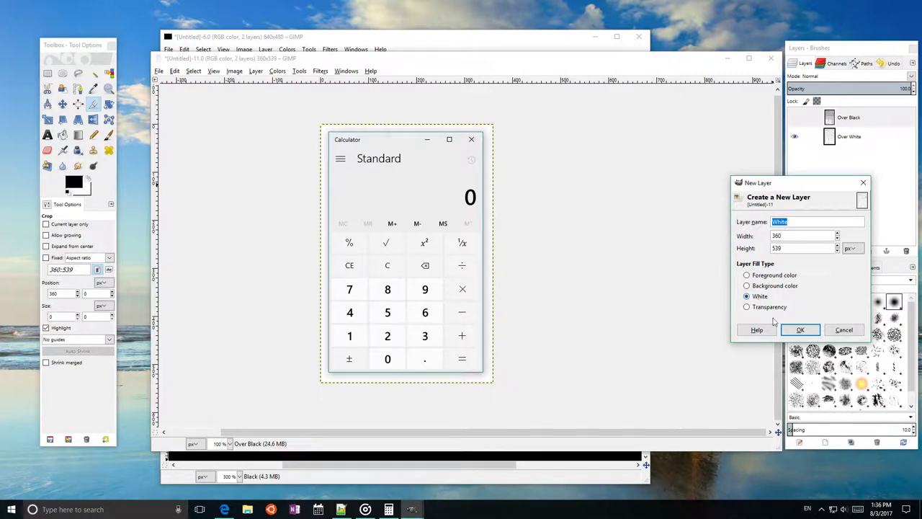
pyautogui.click(797, 331)
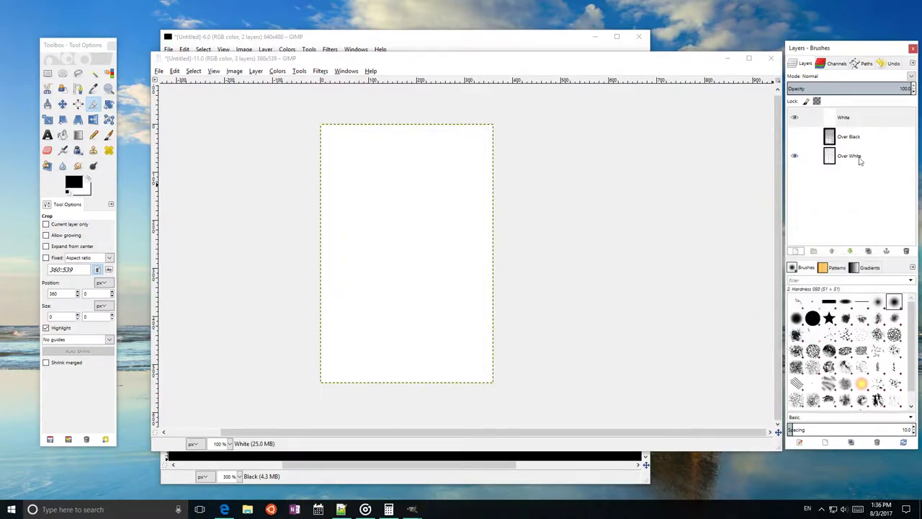
pyautogui.moveTo(850, 124); pyautogui.dragTo(848, 181)
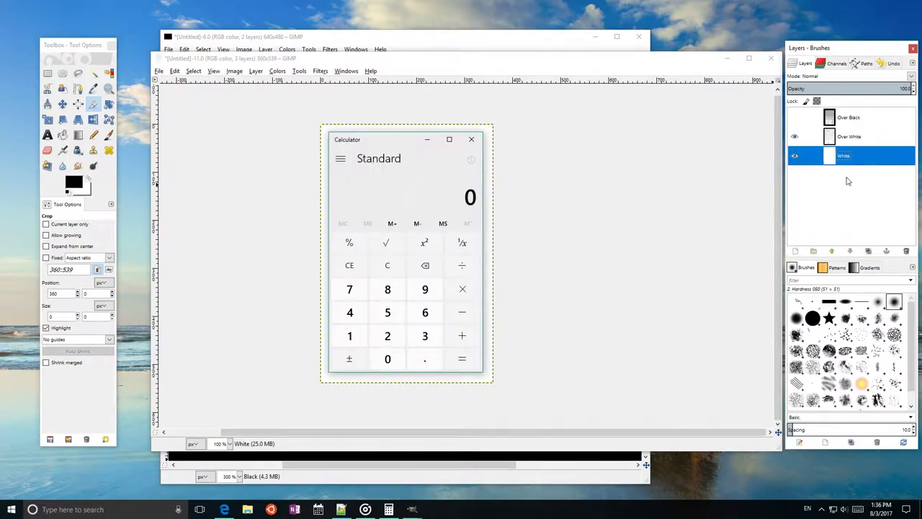
# Set the Over White layer's blend mode to Subtract.
pyautogui.click(848, 138)
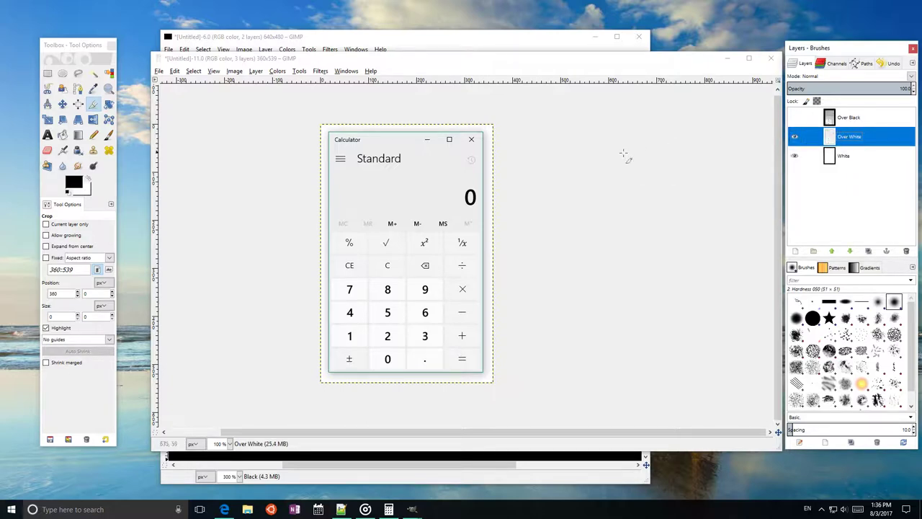
pyautogui.click(795, 118)
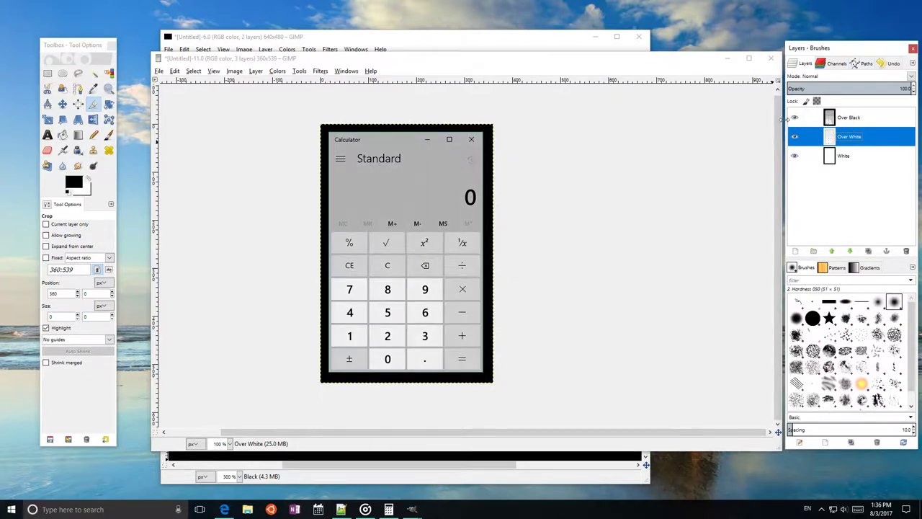
pyautogui.click(795, 118)
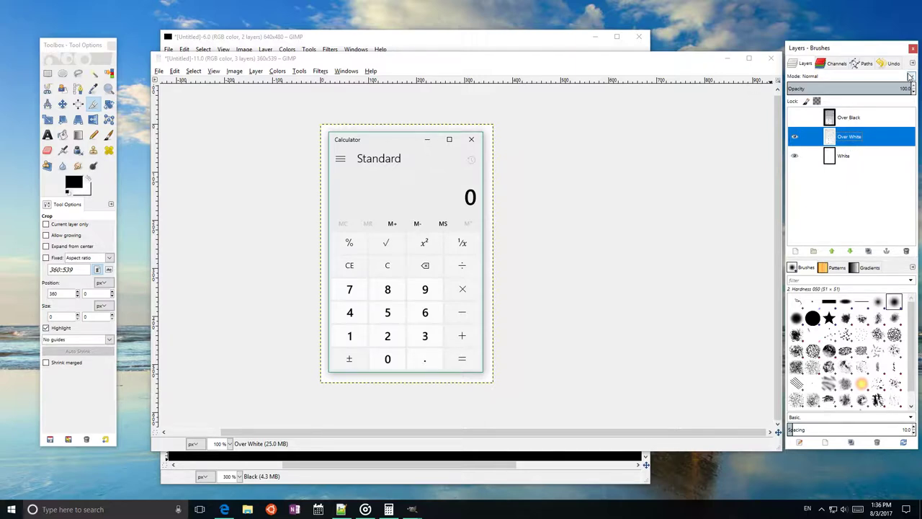
pyautogui.click(910, 76)
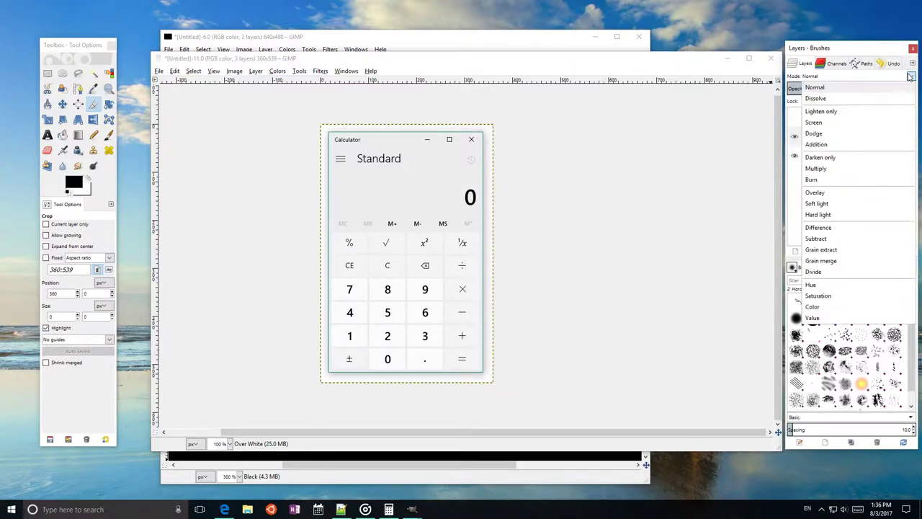
pyautogui.click(843, 240)
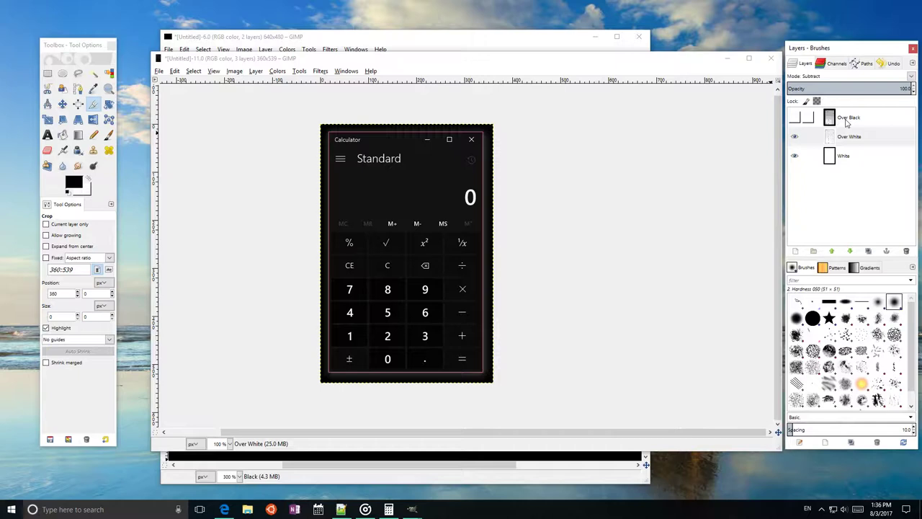
# Make Over Black visible and set its blend mode to Addition.
pyautogui.click(848, 121)
pyautogui.click(795, 117)
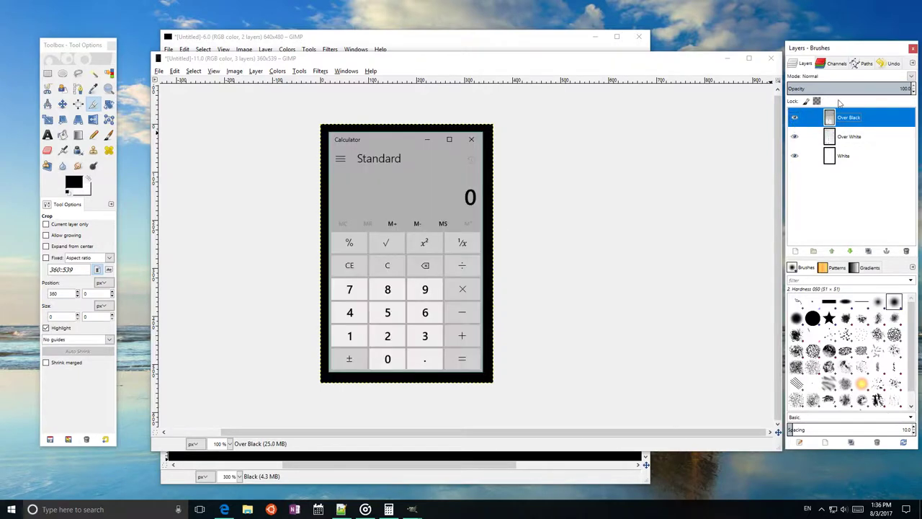
pyautogui.click(910, 76)
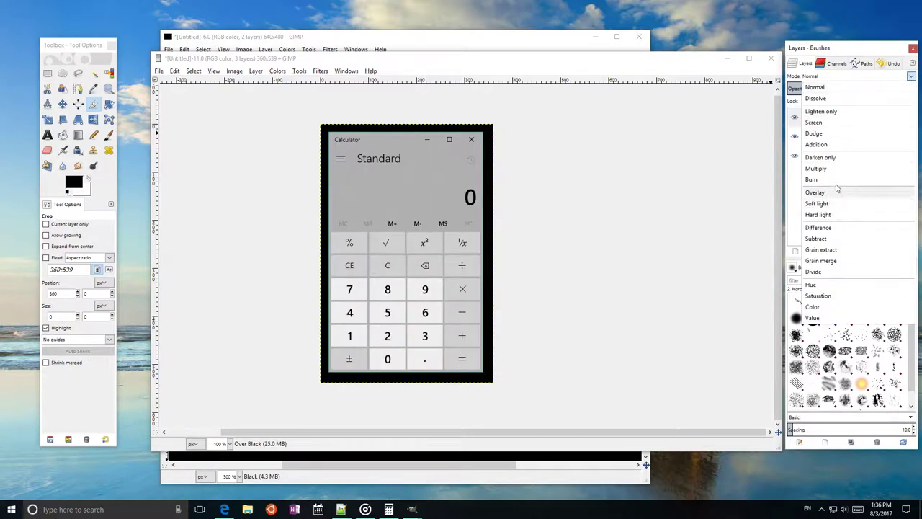
pyautogui.click(836, 144)
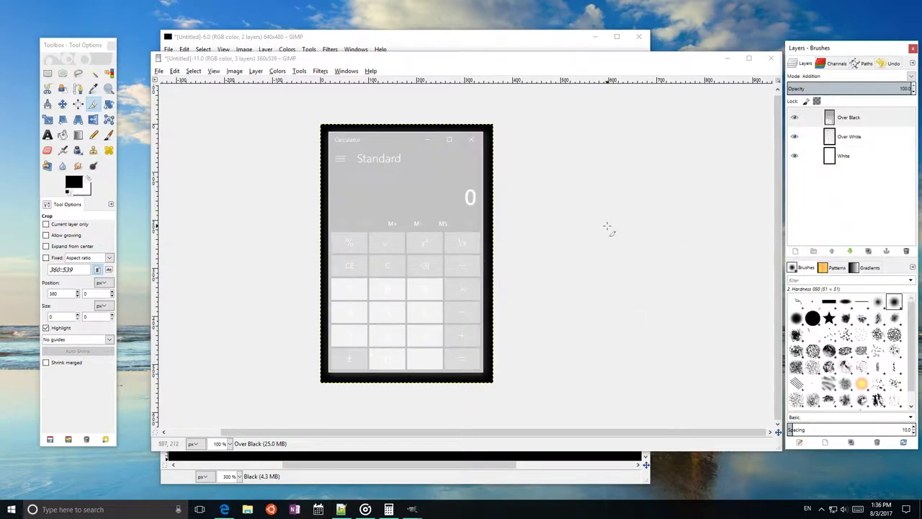
pyautogui.click(570, 119)
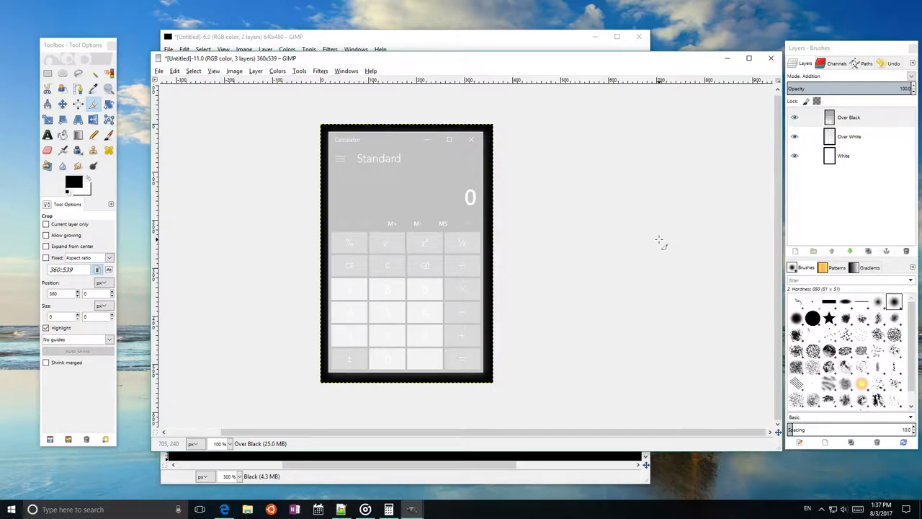
# Fit the image window, minimize the black-background image, and compare the real calculator over the wallpaper.
pyautogui.hotkey('ctrl', 'j')
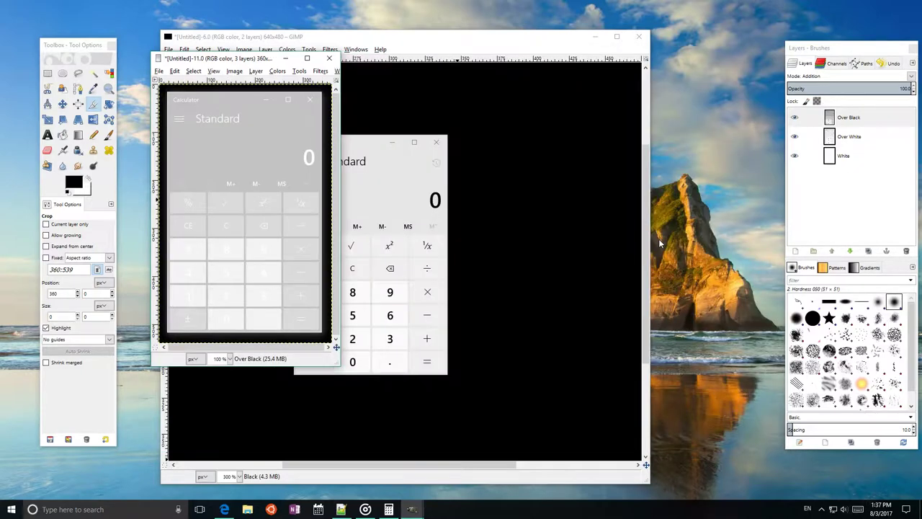
pyautogui.click(596, 36)
pyautogui.moveTo(368, 144); pyautogui.dragTo(608, 132)
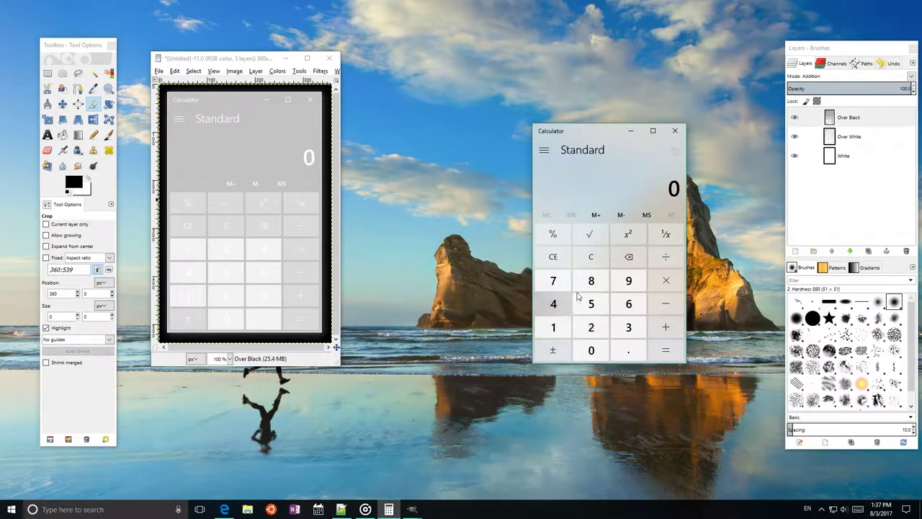
pyautogui.click(699, 166)
pyautogui.click(605, 181)
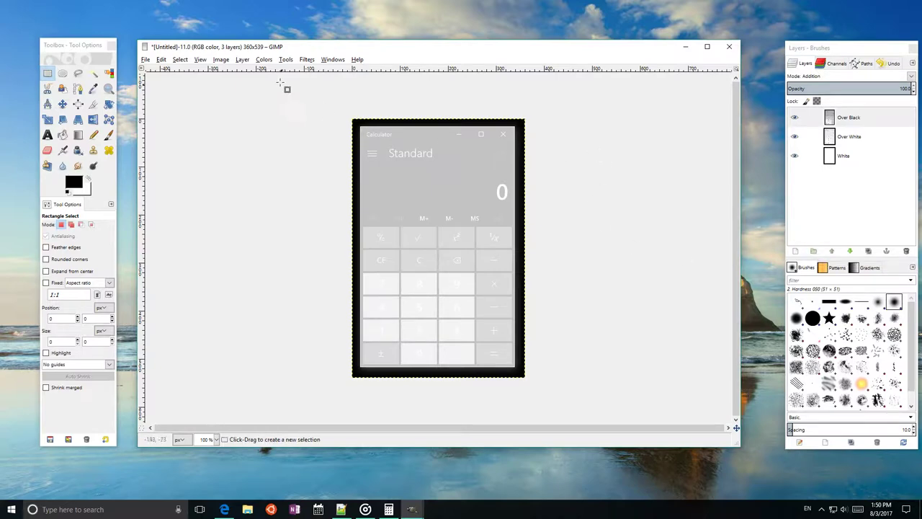
# Create a Visible layer from the stack, hide White and Over White, and reset Over Black to Normal.
pyautogui.click(242, 60)
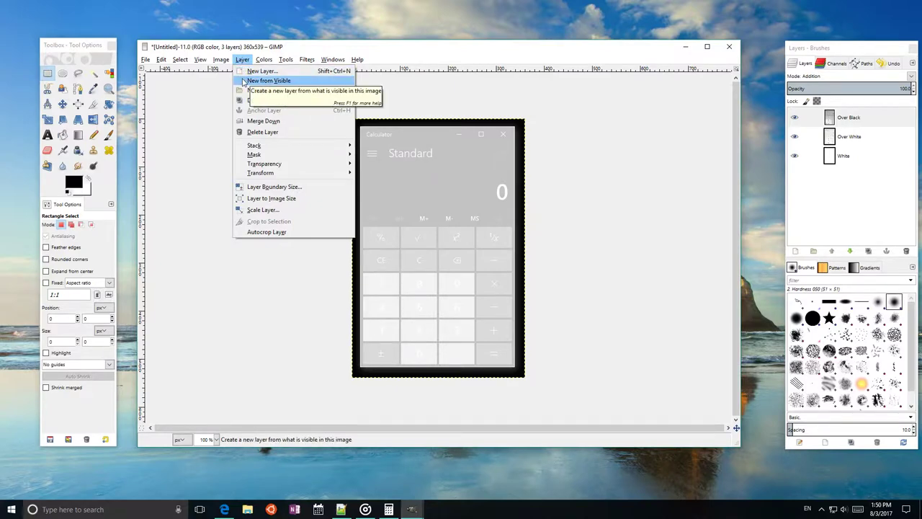
pyautogui.click(243, 81)
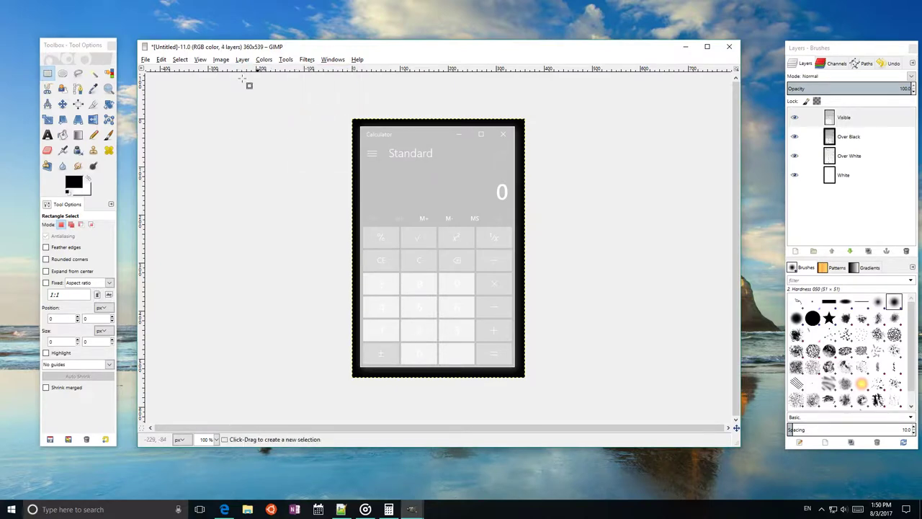
pyautogui.click(794, 175)
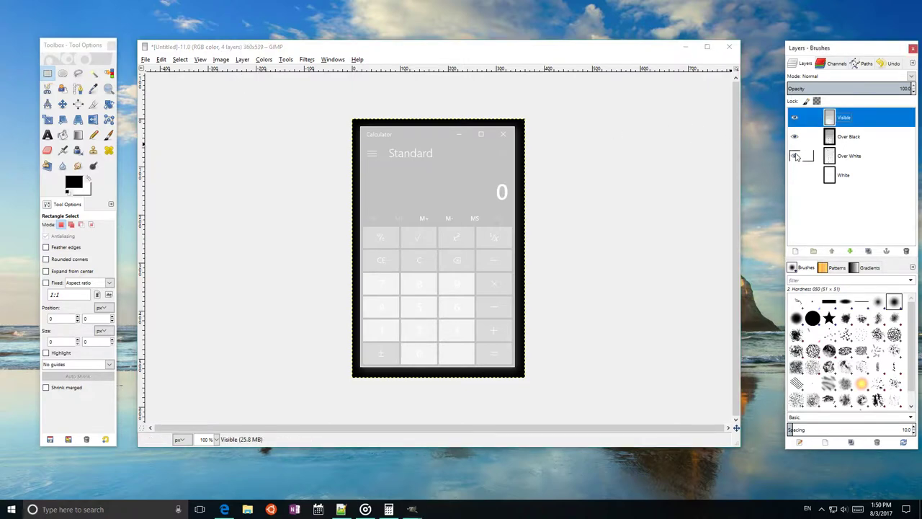
pyautogui.click(795, 158)
pyautogui.click(858, 136)
pyautogui.click(882, 76)
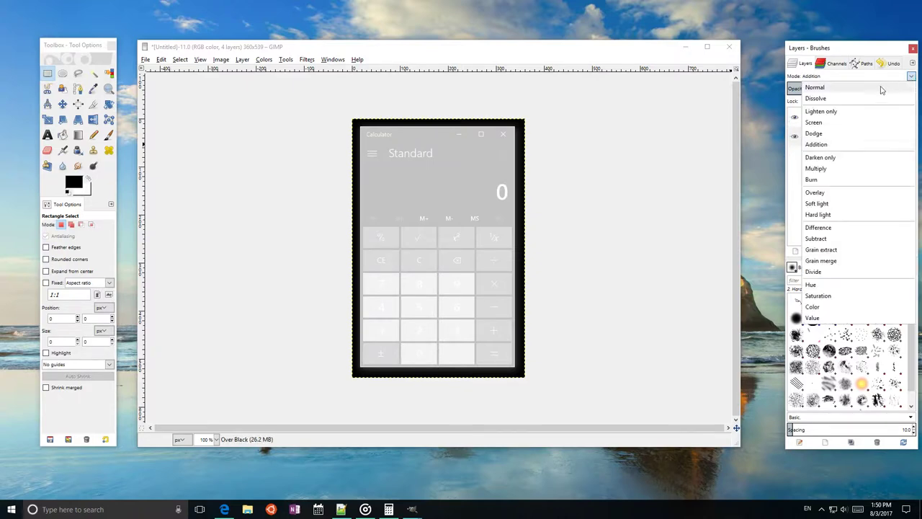
pyautogui.click(882, 90)
# Set the Visible layer's blend mode to Divide.
pyautogui.click(864, 117)
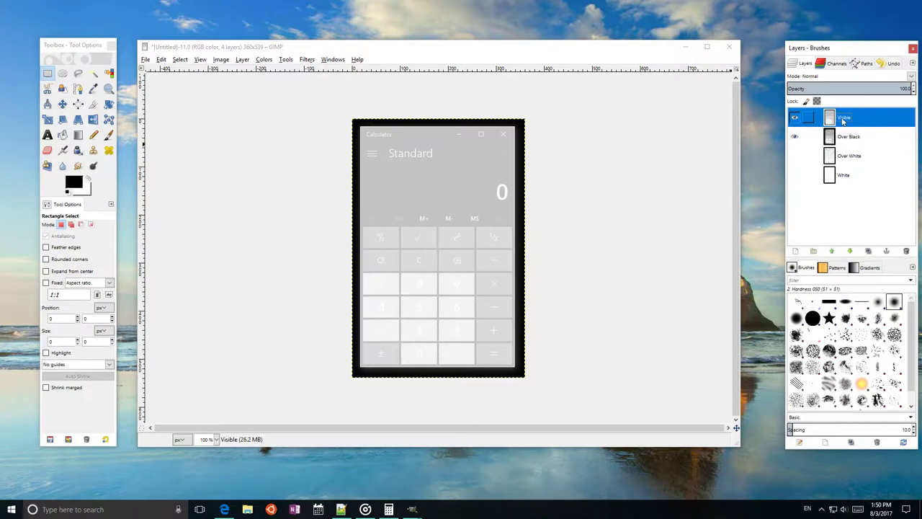
pyautogui.click(912, 77)
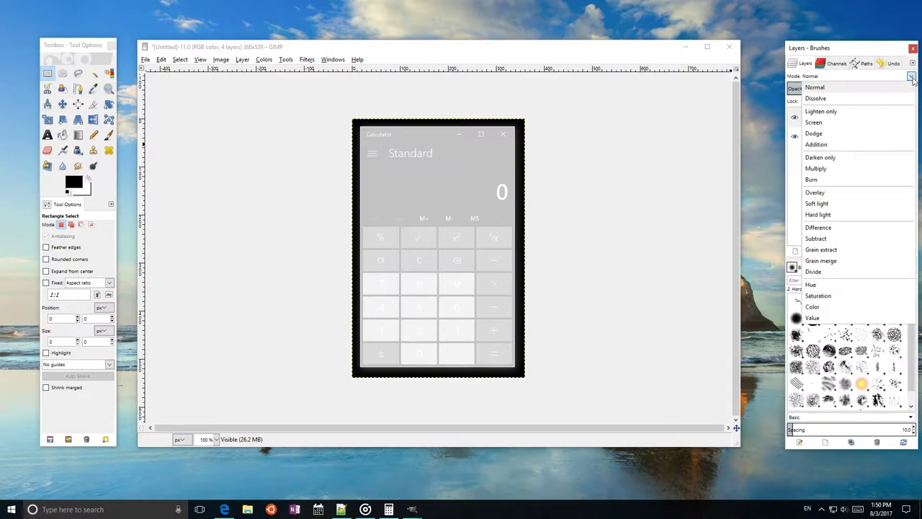
pyautogui.click(814, 272)
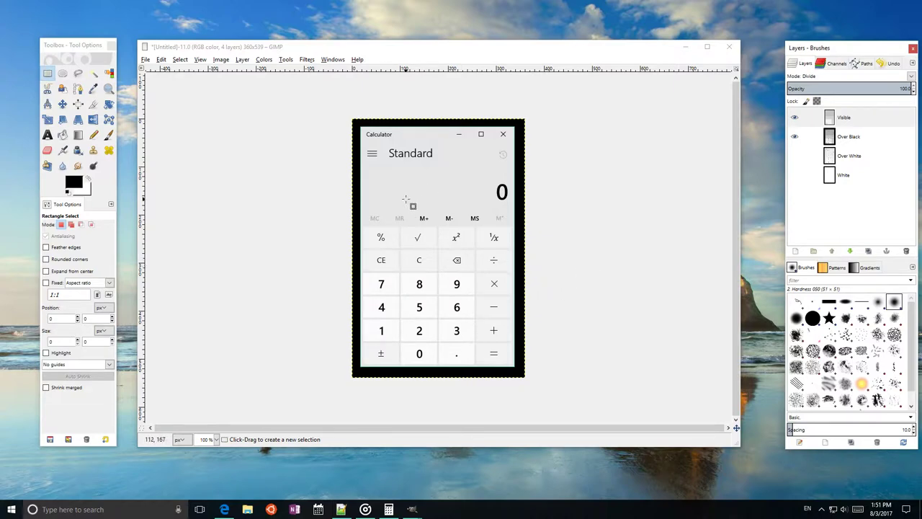
# Create Visible #1 from the divided result, hide Over Black and Visible, and open the Divide docs.
pyautogui.click(249, 62)
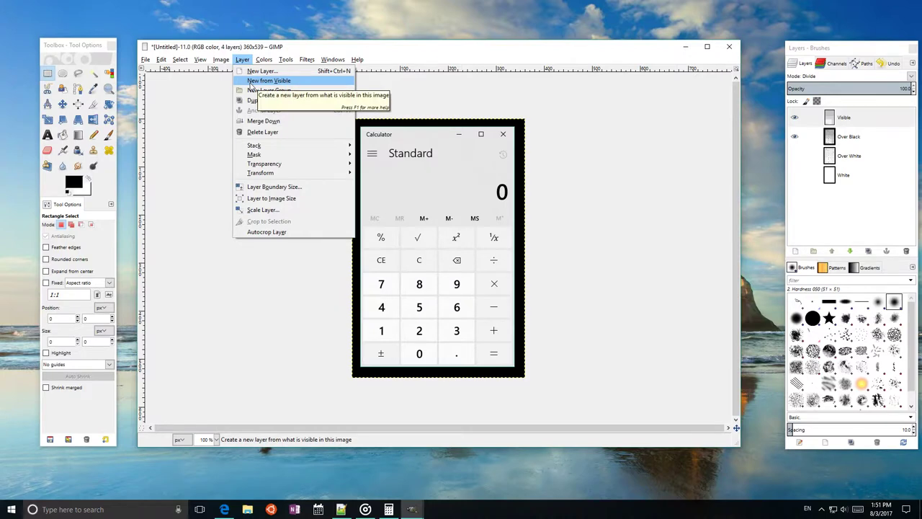
pyautogui.click(250, 83)
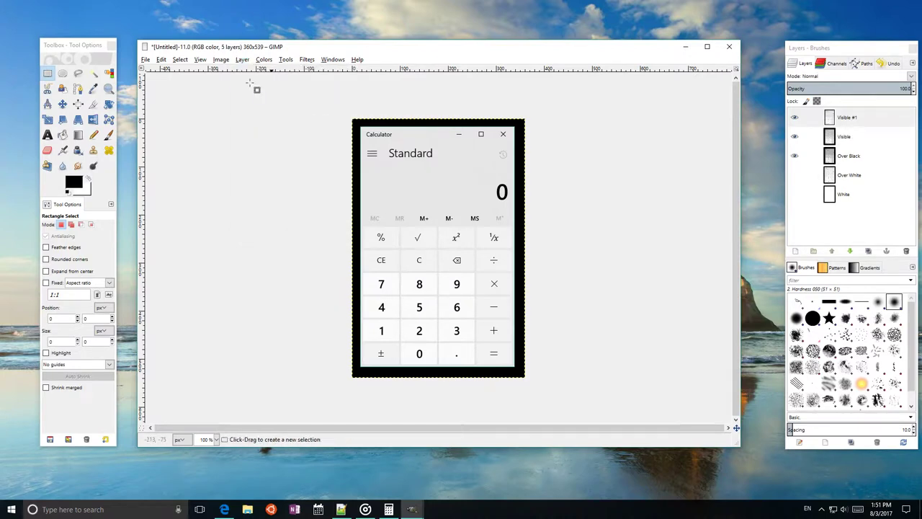
pyautogui.click(796, 156)
pyautogui.click(795, 137)
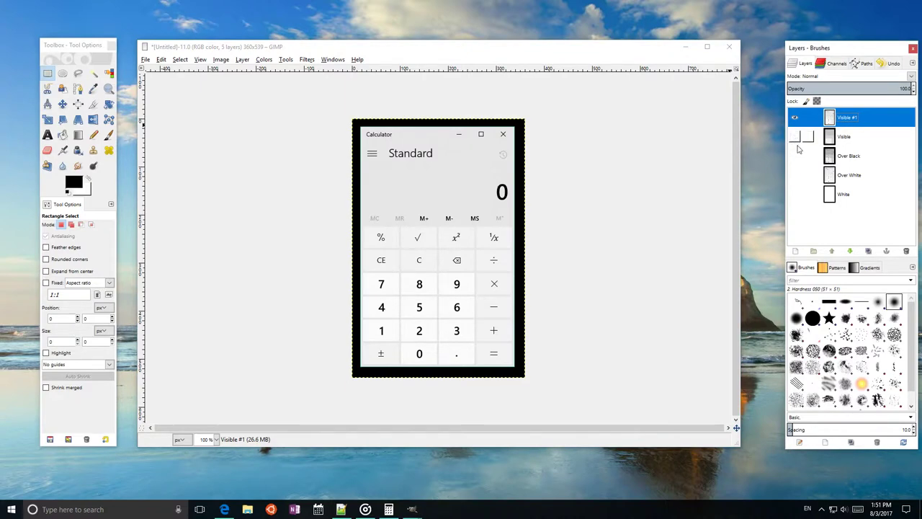
pyautogui.click(222, 510)
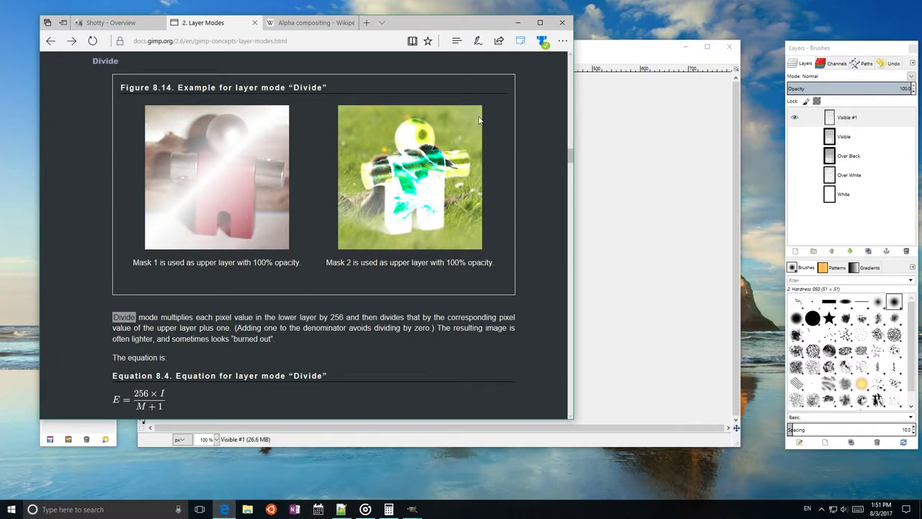
# Minimize the Edge documentation and select the Original Colors layer in GIMP.
pyautogui.click(516, 23)
pyautogui.click(848, 222)
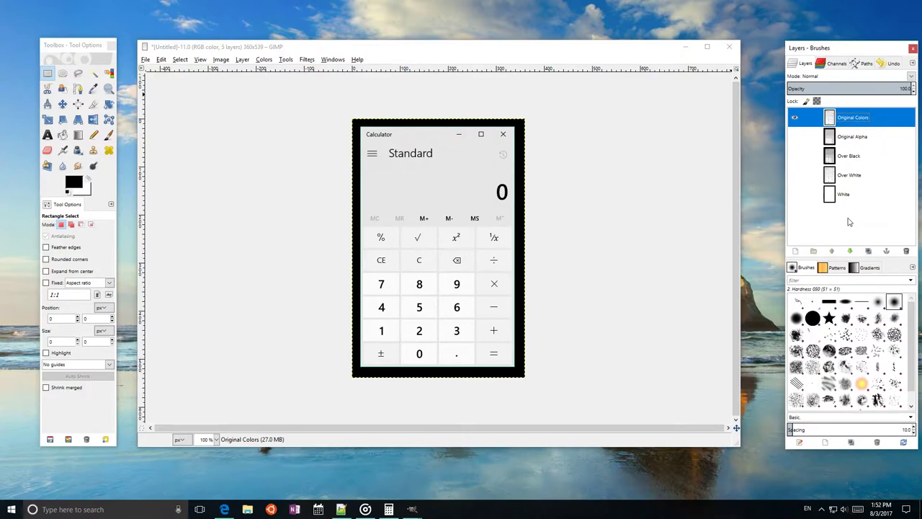
# Copy Original Alpha and paste it into a new white layer mask on Original Colors.
pyautogui.click(853, 139)
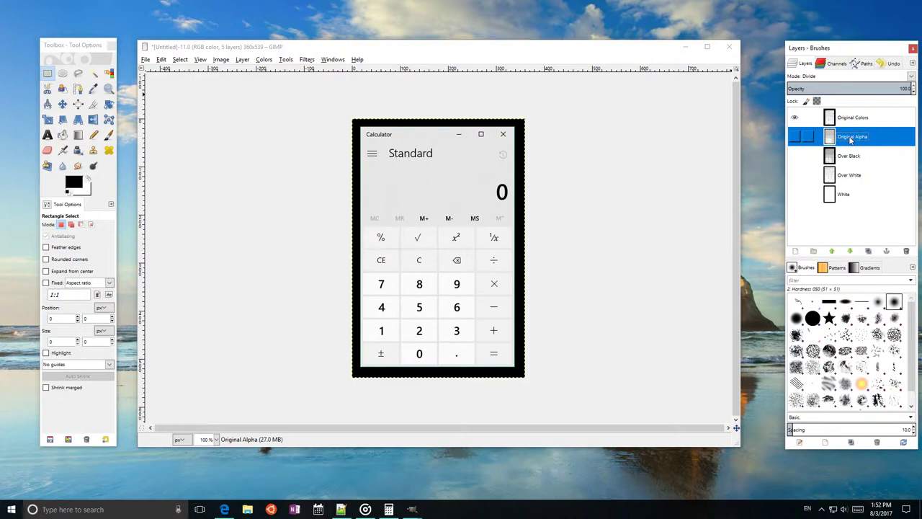
pyautogui.click(160, 60)
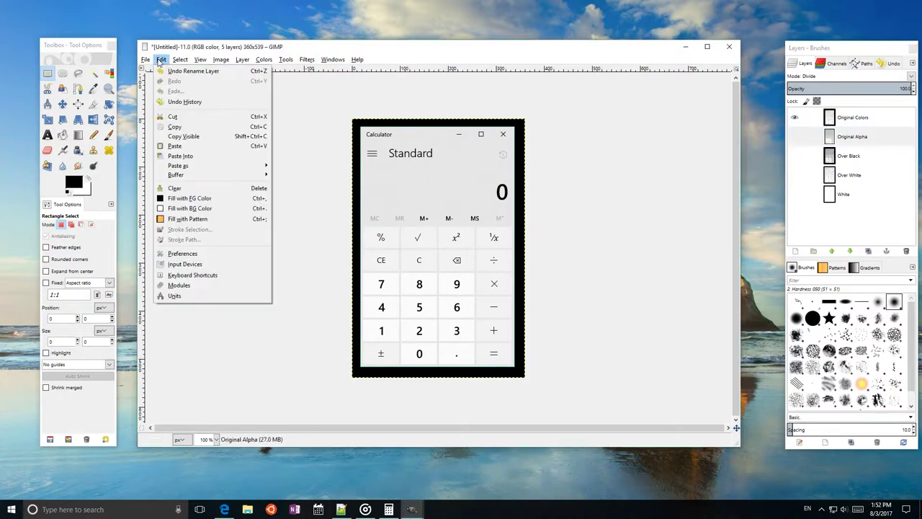
pyautogui.click(173, 126)
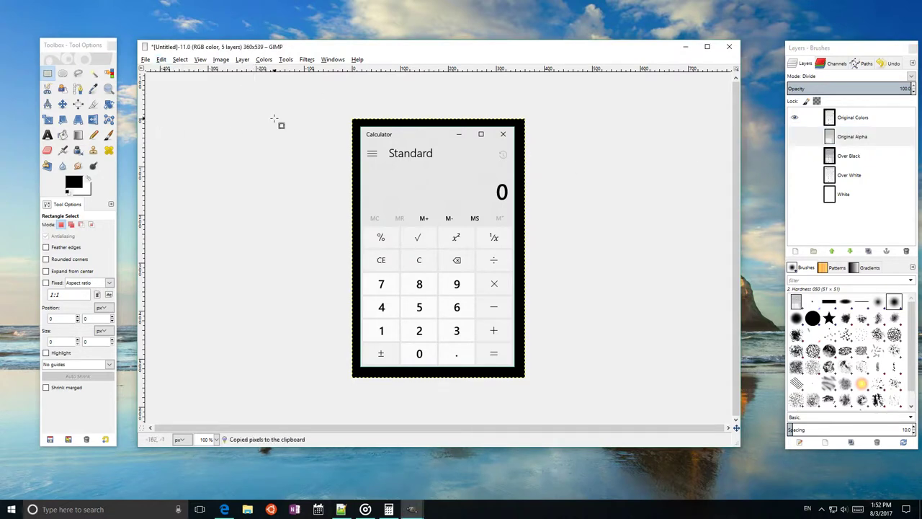
pyautogui.click(851, 119)
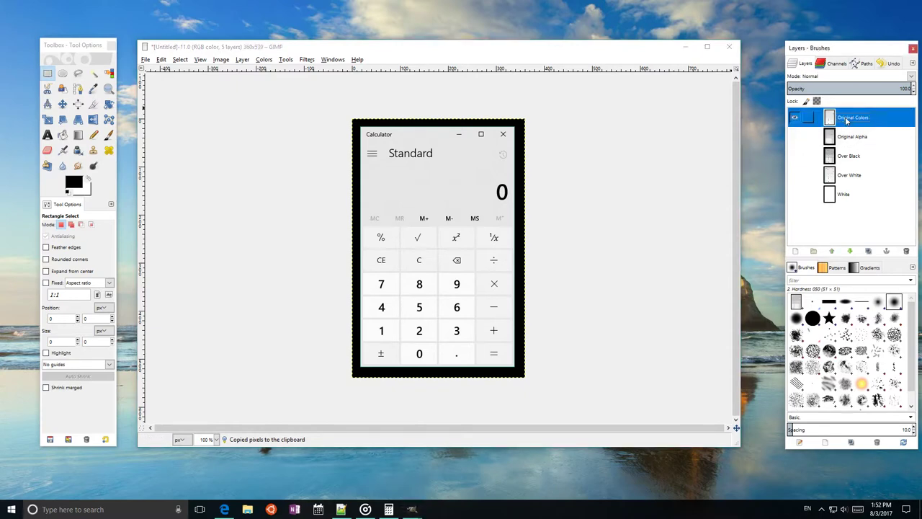
pyautogui.rightClick(846, 121)
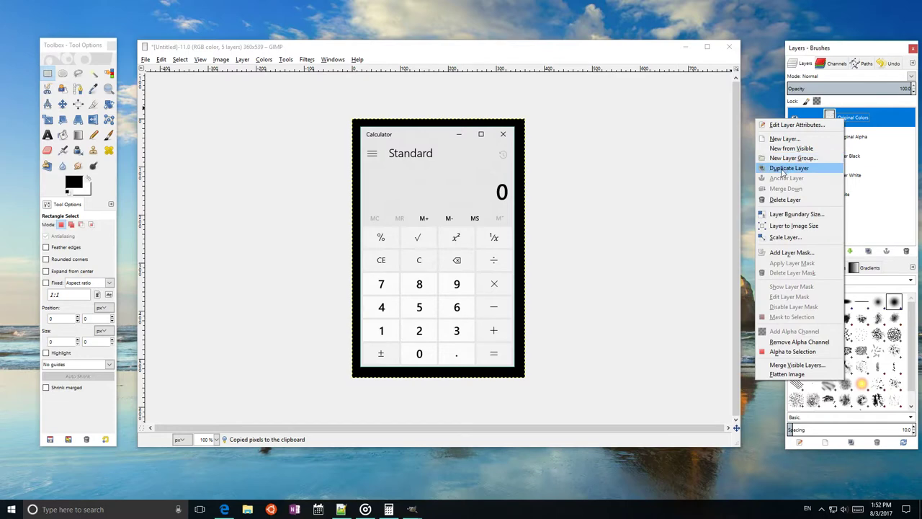
pyautogui.click(792, 253)
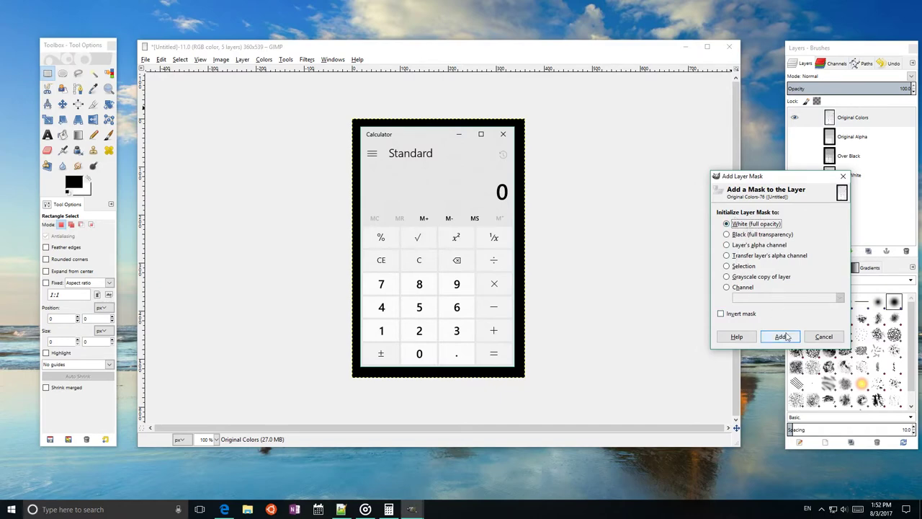
pyautogui.click(782, 337)
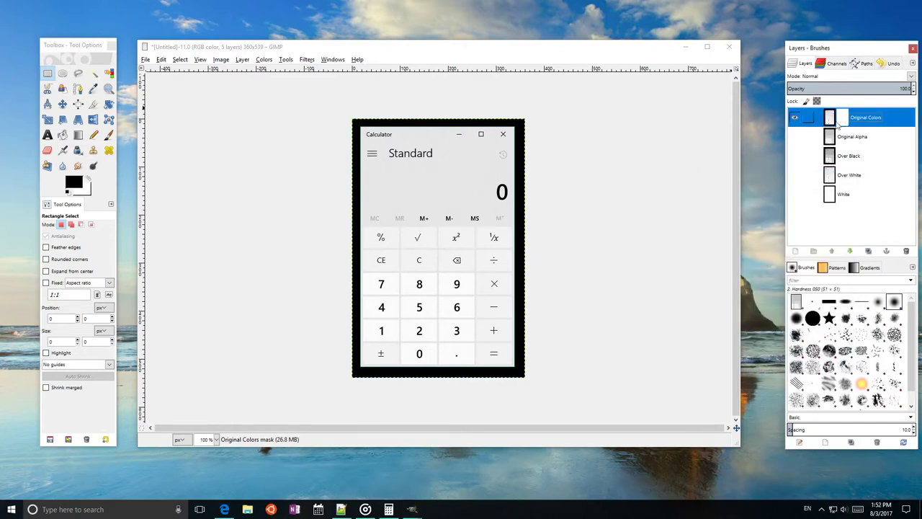
pyautogui.click(162, 59)
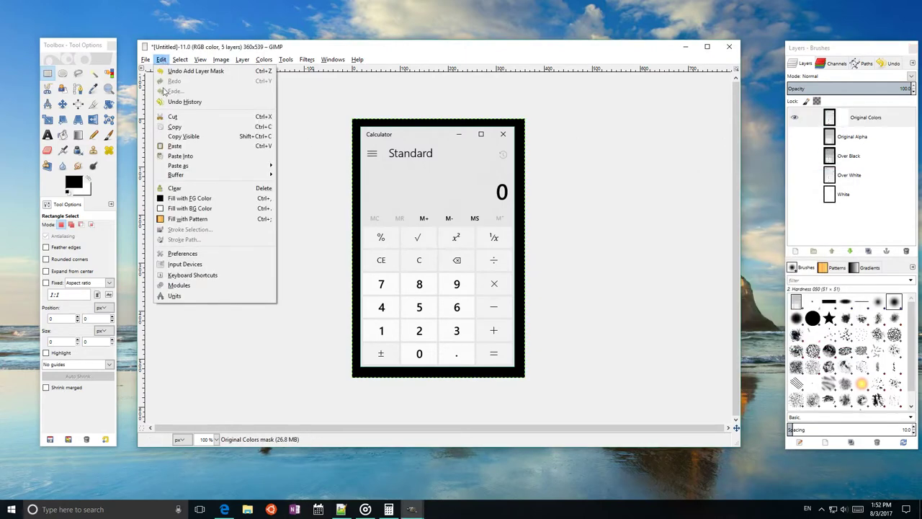
pyautogui.click(173, 146)
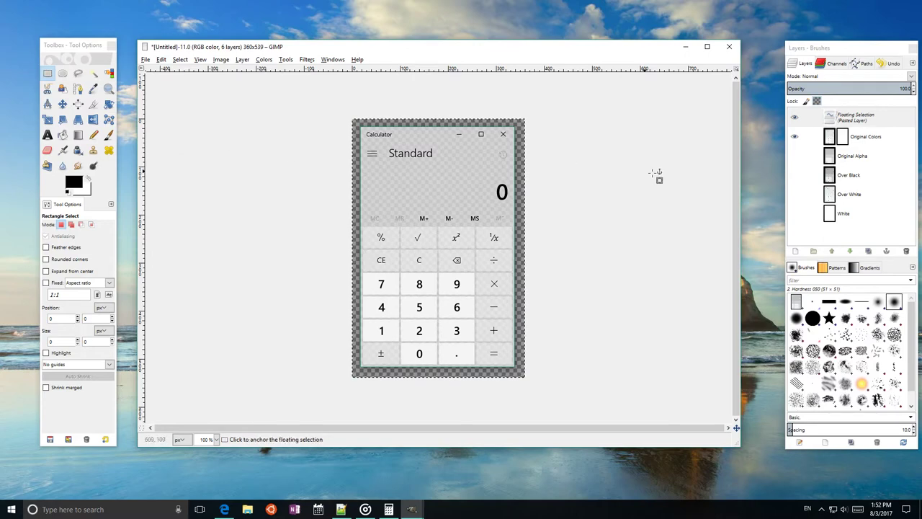
pyautogui.click(886, 251)
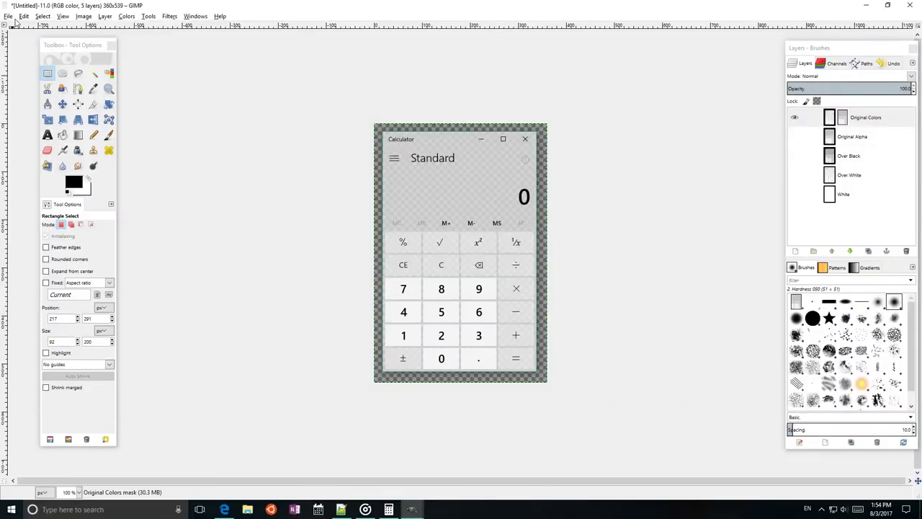
# Paste the desktop photo as a new layer below Original Colors and shift it up and left.
pyautogui.click(24, 16)
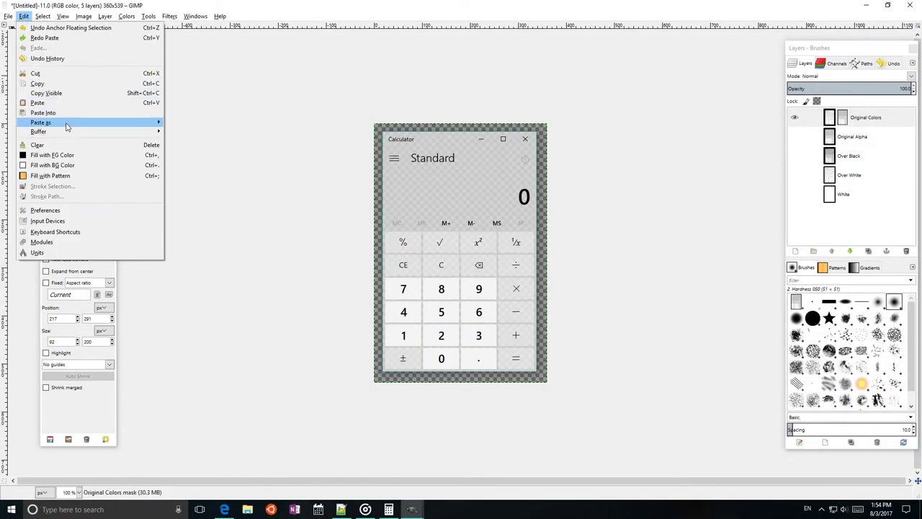
pyautogui.click(182, 130)
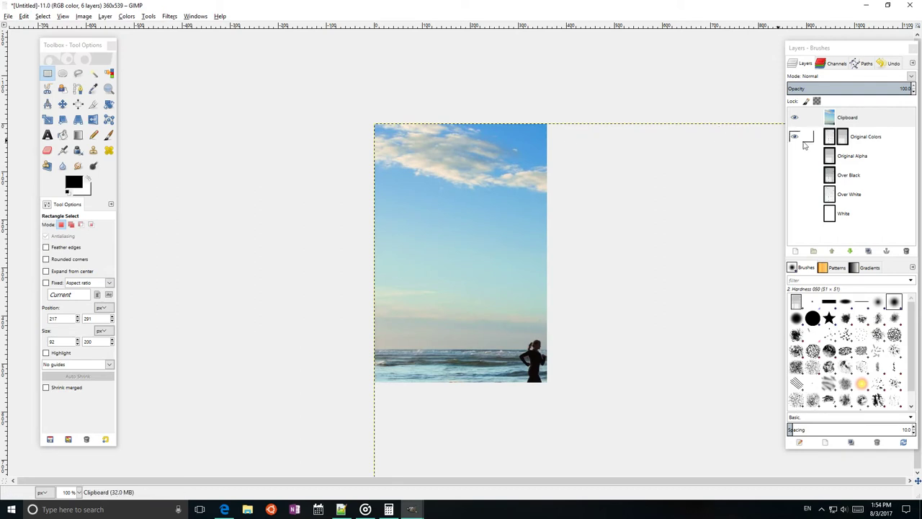
pyautogui.moveTo(847, 118); pyautogui.dragTo(843, 144)
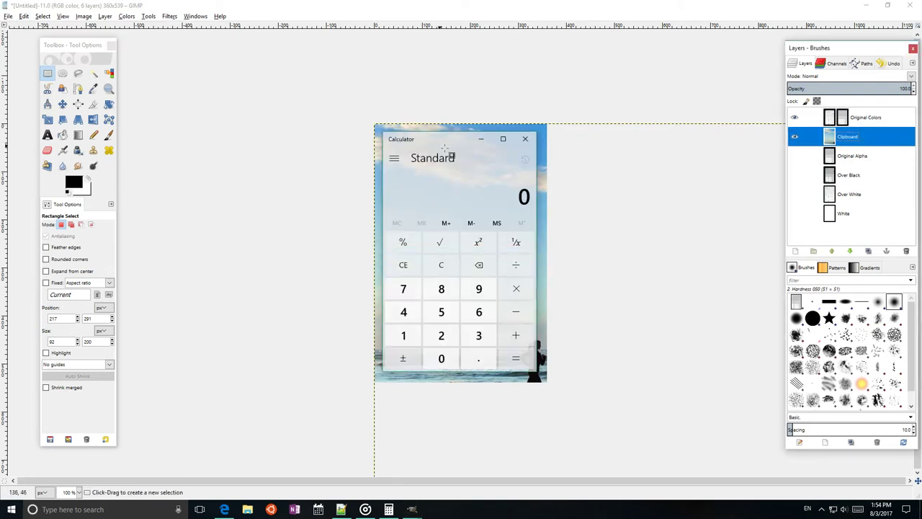
pyautogui.click(63, 104)
pyautogui.moveTo(758, 274); pyautogui.dragTo(553, 184)
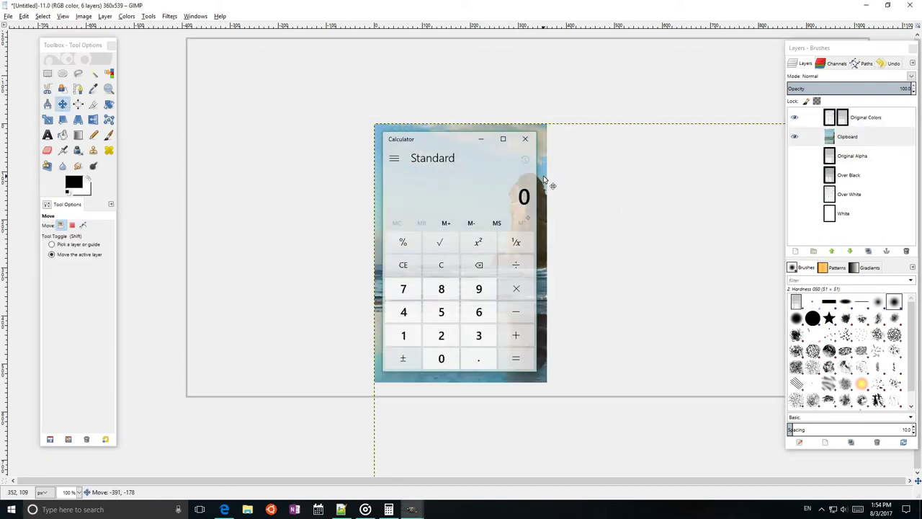
# Apply a Gaussian Blur to the background photo layer.
pyautogui.click(168, 16)
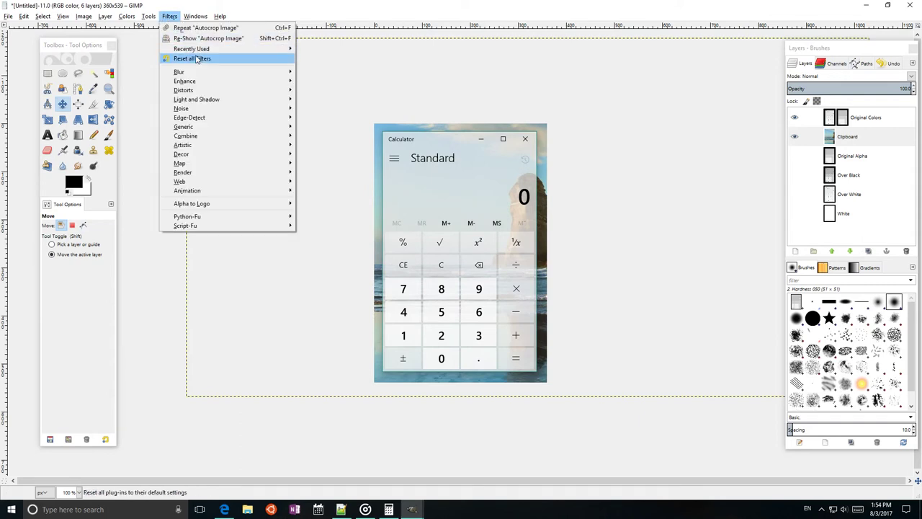
pyautogui.moveTo(223, 74)
pyautogui.click(325, 80)
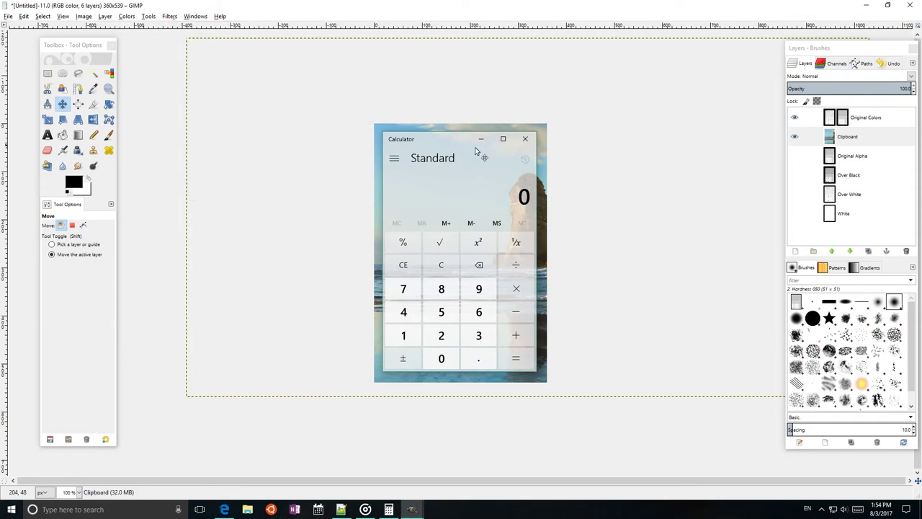
pyautogui.click(472, 362)
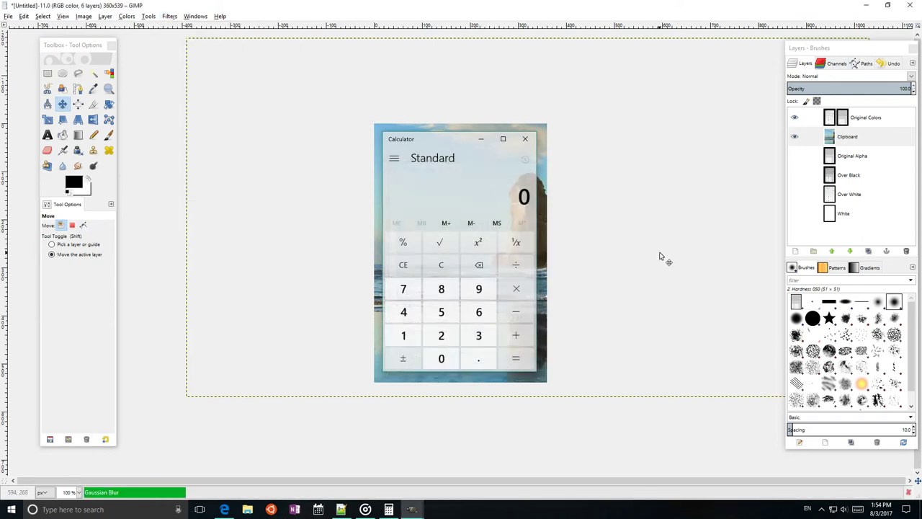